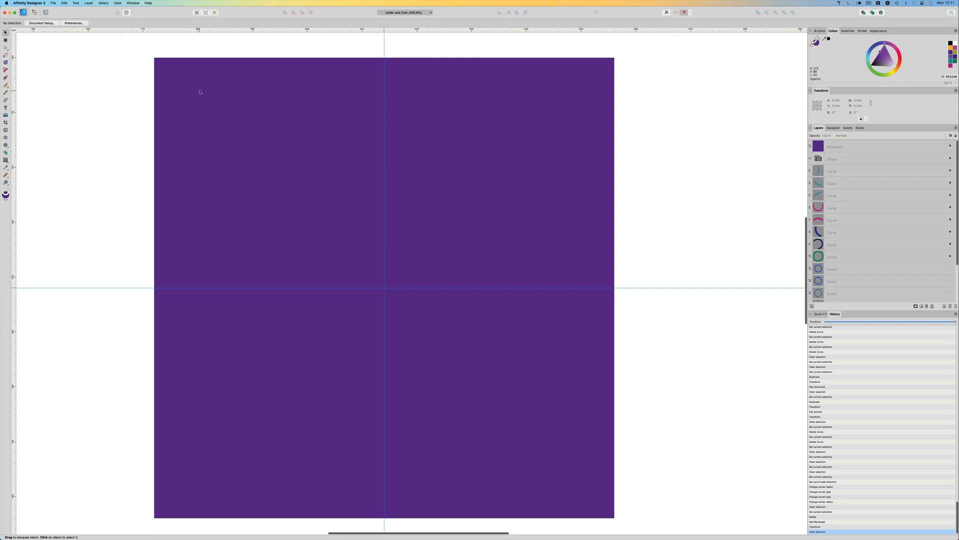
Step: Draw a circle about 37 mm in diameter over the purple square, with a pale lilac fill and purple outline
left_click(200, 92)
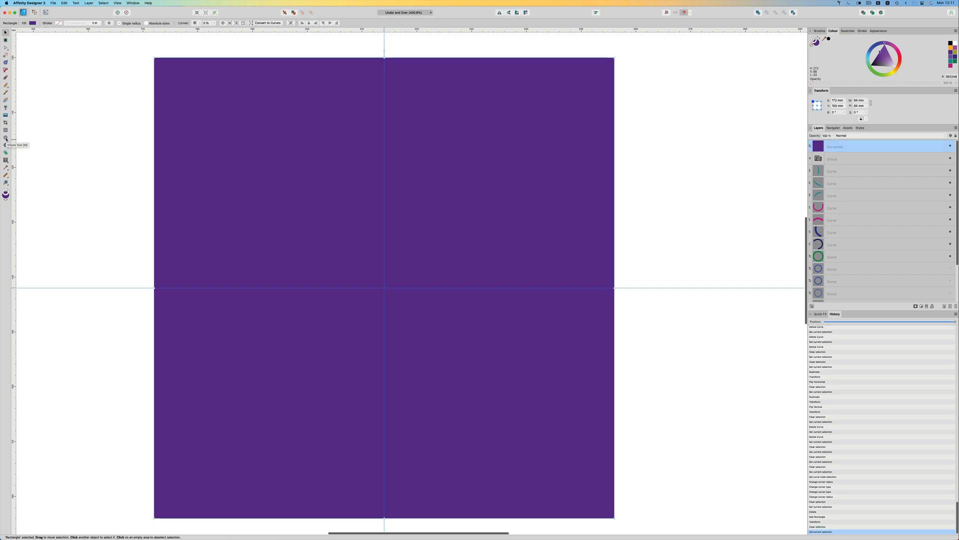
left_click(6, 138)
left_click_drag(270, 159, 145, 85)
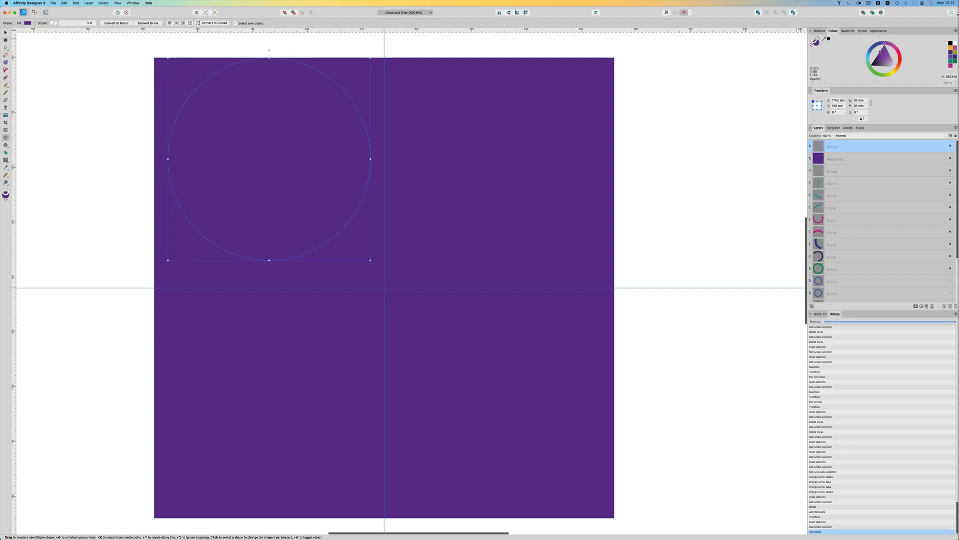
left_click(892, 64)
key("shift+x")
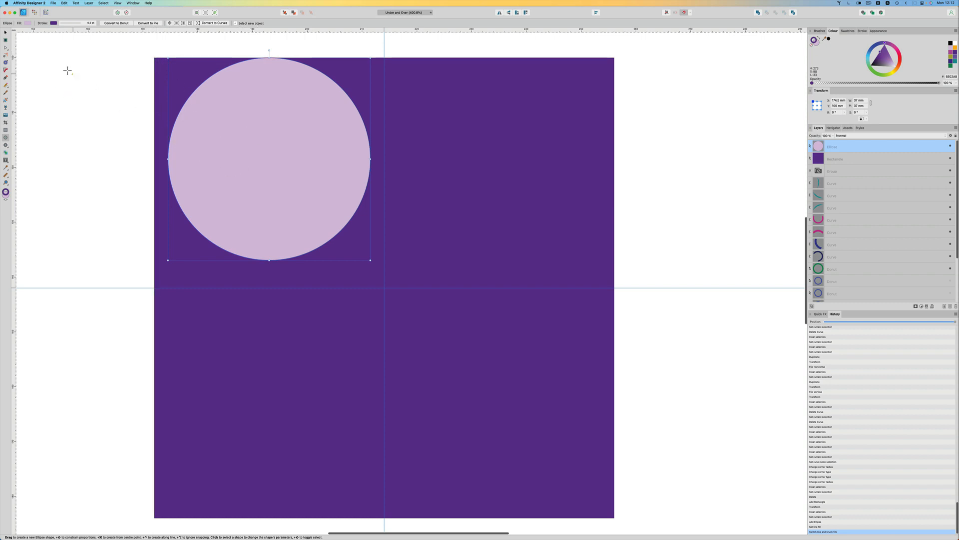
Step: Centre the lilac circle on the square's upper-left corner and enlarge it from its centre to about 80 mm in diameter
key("v")
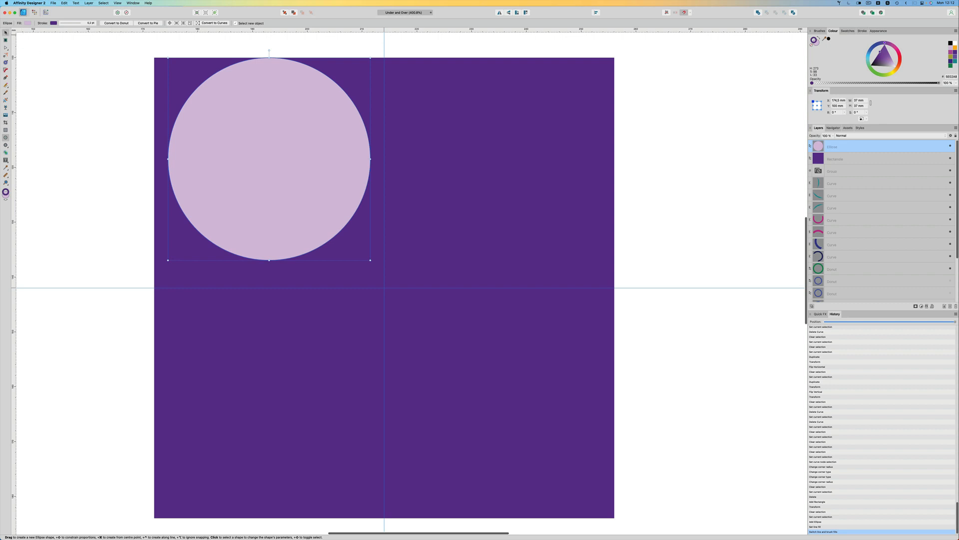
left_click_drag(260, 159, 153, 68)
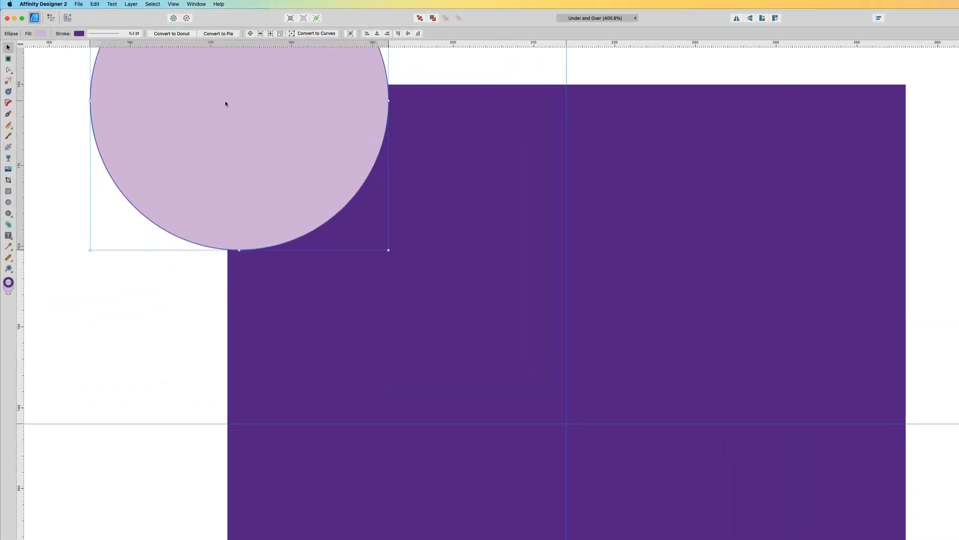
left_click_drag(296, 128, 281, 111)
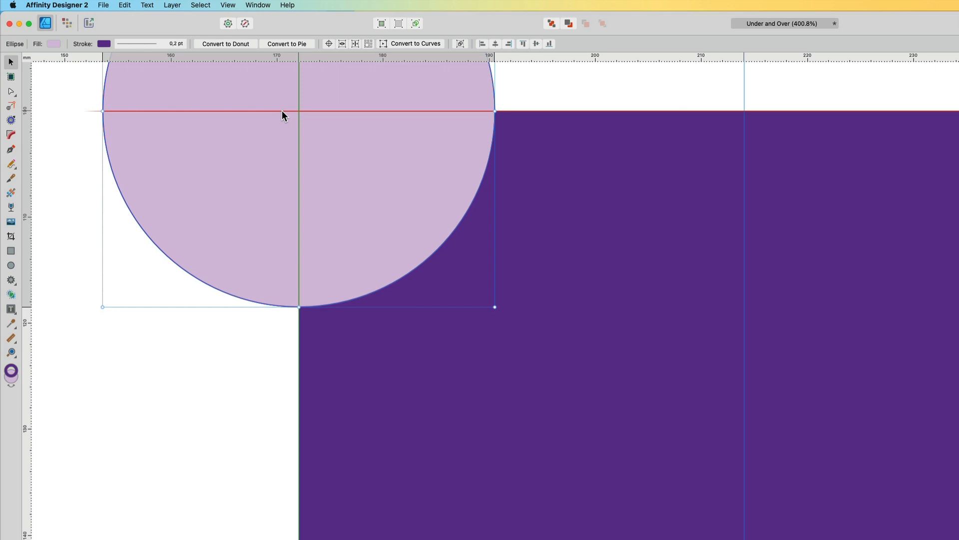
left_click_drag(282, 111, 282, 111)
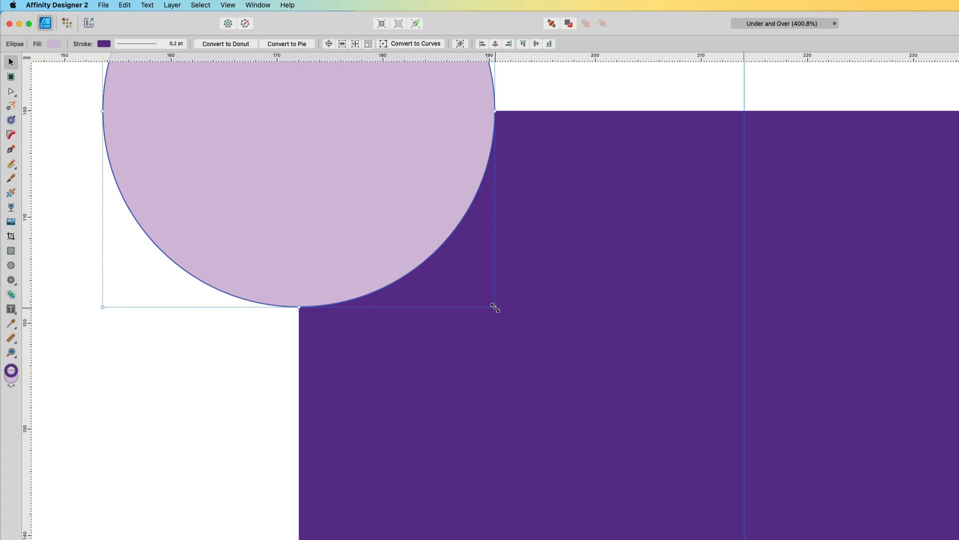
left_click_drag(495, 308, 723, 535)
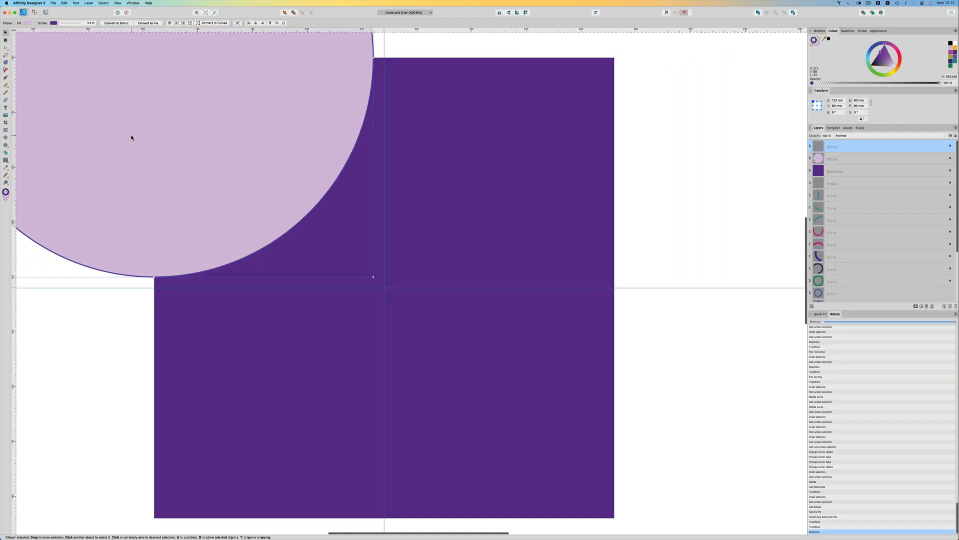
Step: Copy the circle to the square's upper-right corner and duplicate both circles onto the two lower corners
left_click_drag(122, 148, 583, 157)
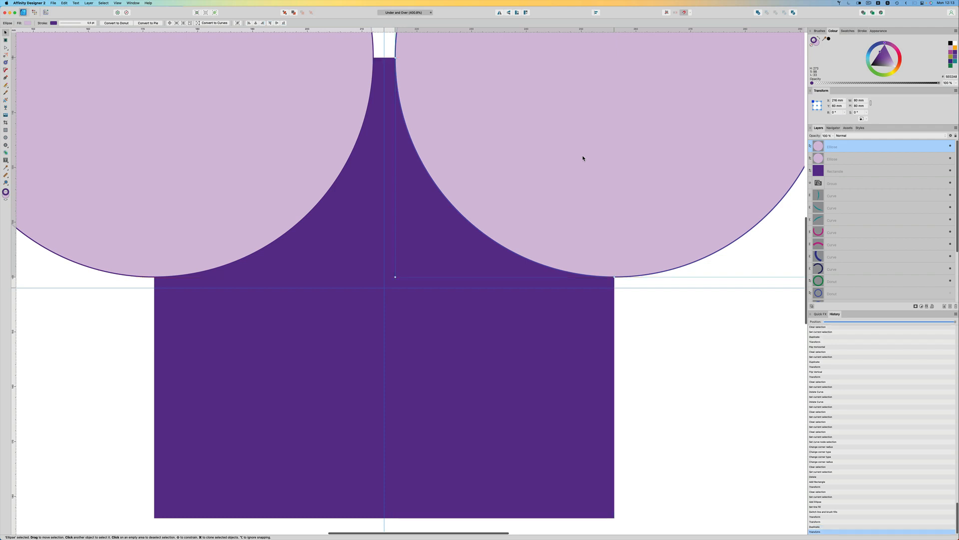
left_click(120, 189, "shift")
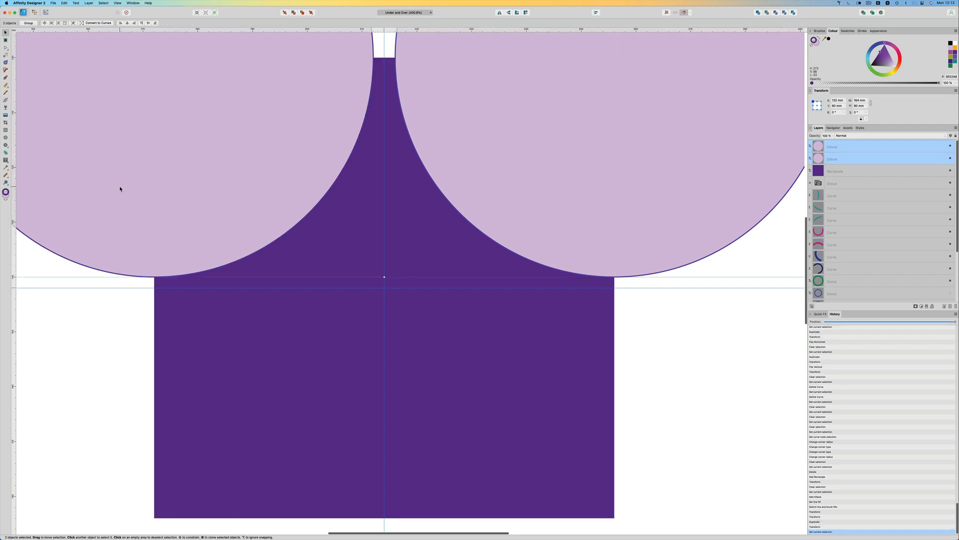
key("super+j")
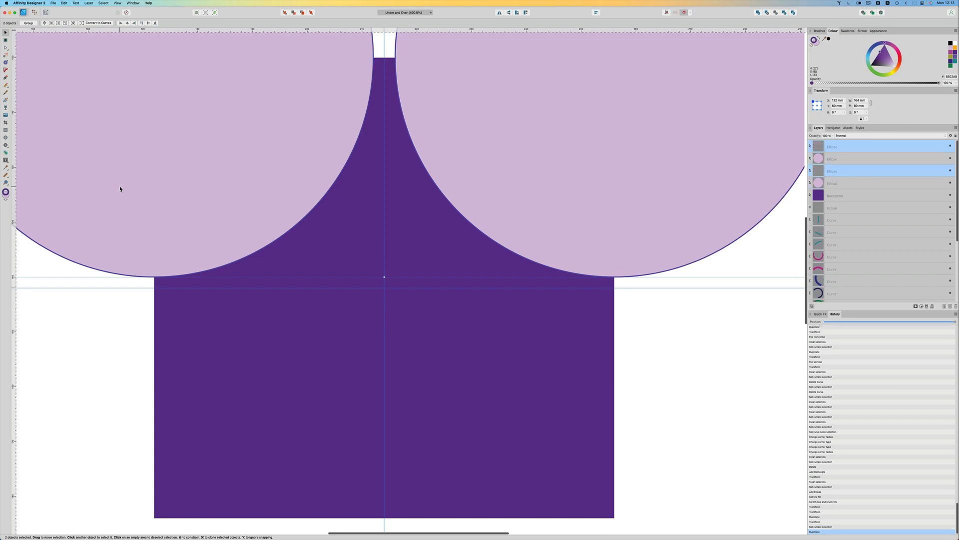
left_click_drag(133, 57, 140, 516)
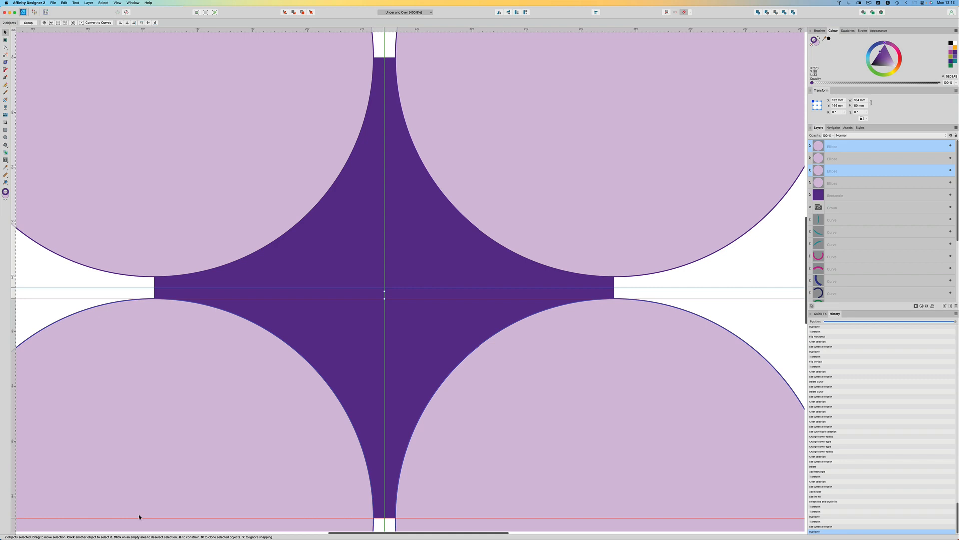
left_click_drag(139, 517, 139, 516)
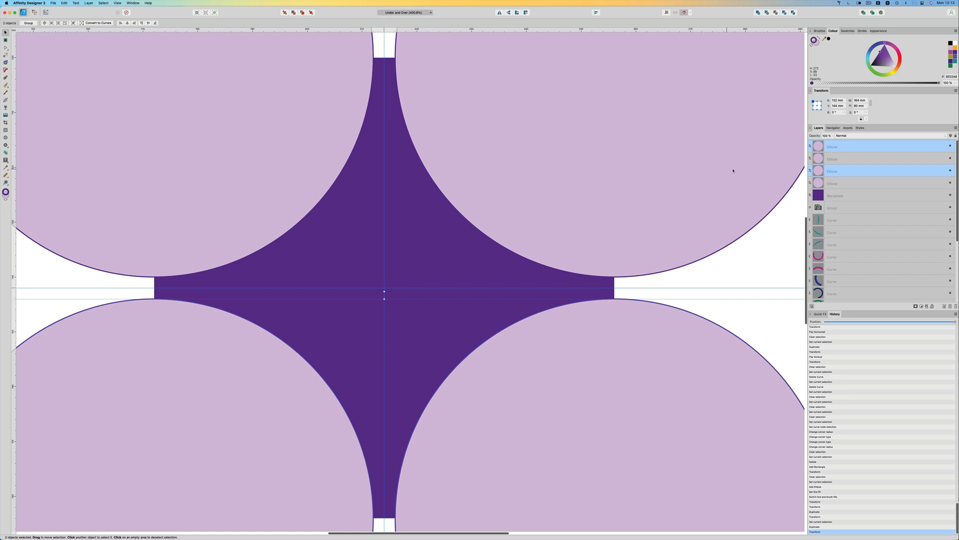
Step: Subtract the four corner circles from the purple square
left_click(860, 159, "shift")
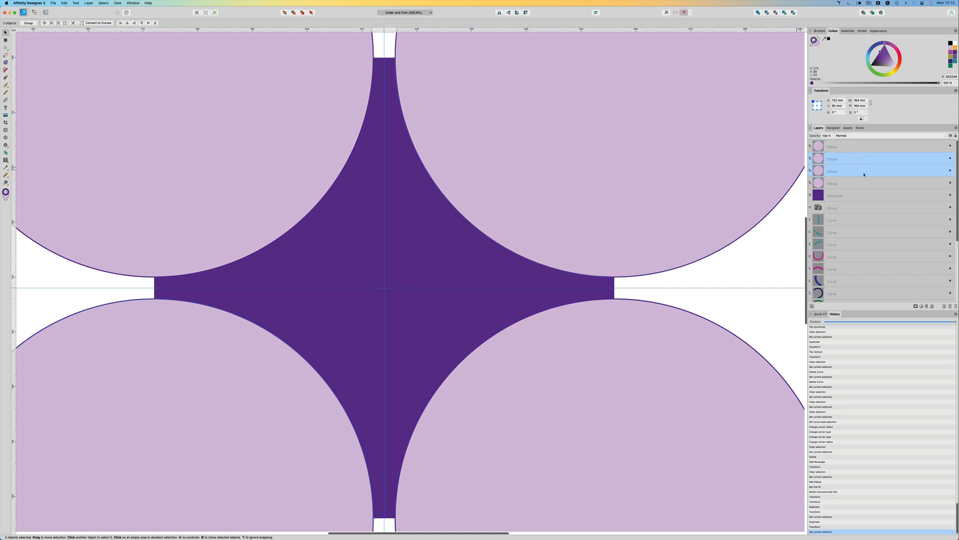
left_click(848, 145)
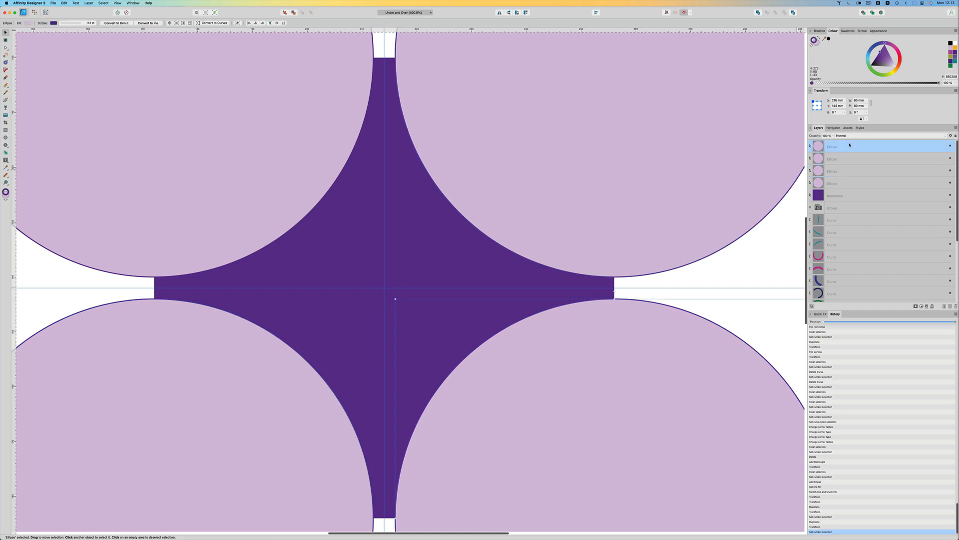
left_click(852, 182, "shift")
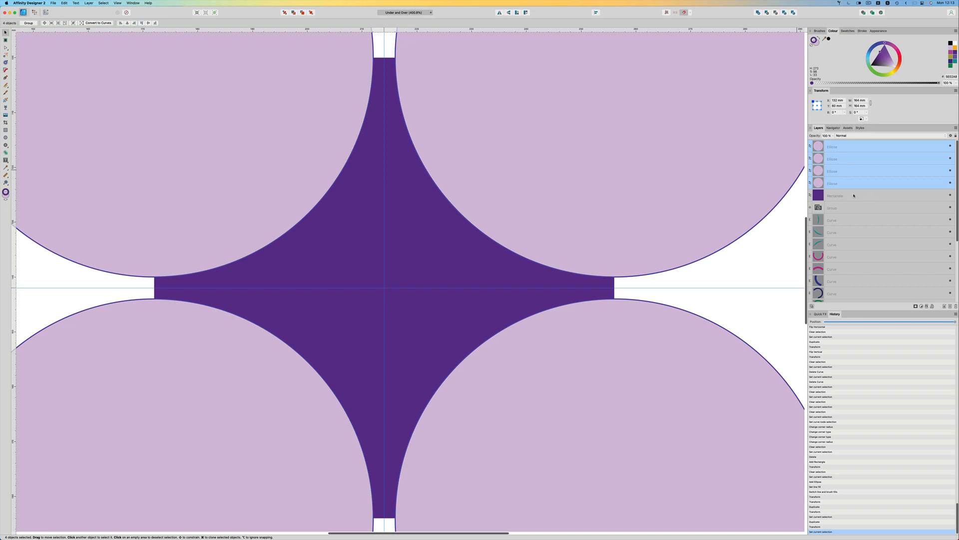
left_click(854, 195, "shift")
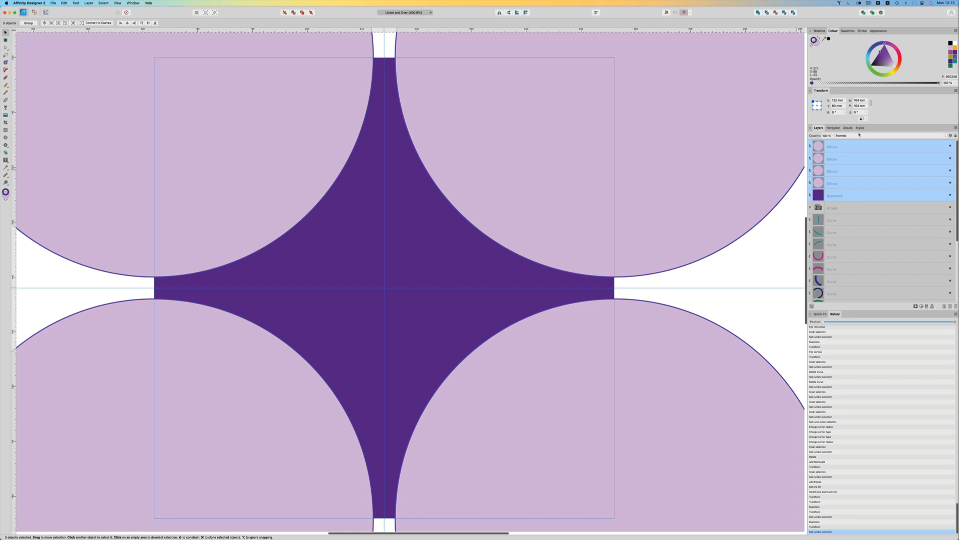
left_click(767, 12)
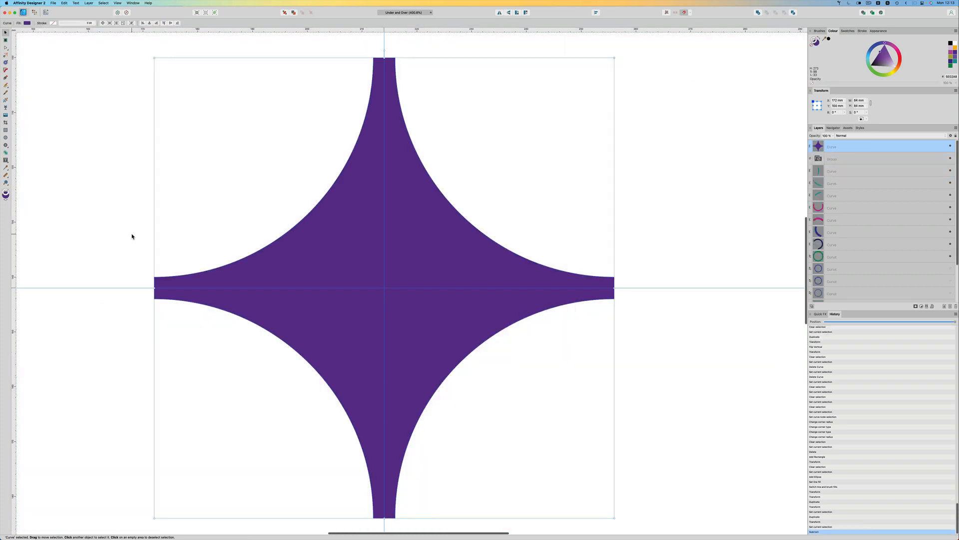
Step: Undo the subtraction and all the circle work, back to the plain purple square
key("super+z")
key("super+z")
key("super+z")
key("super+z")
key("super+z")
key("super+z")
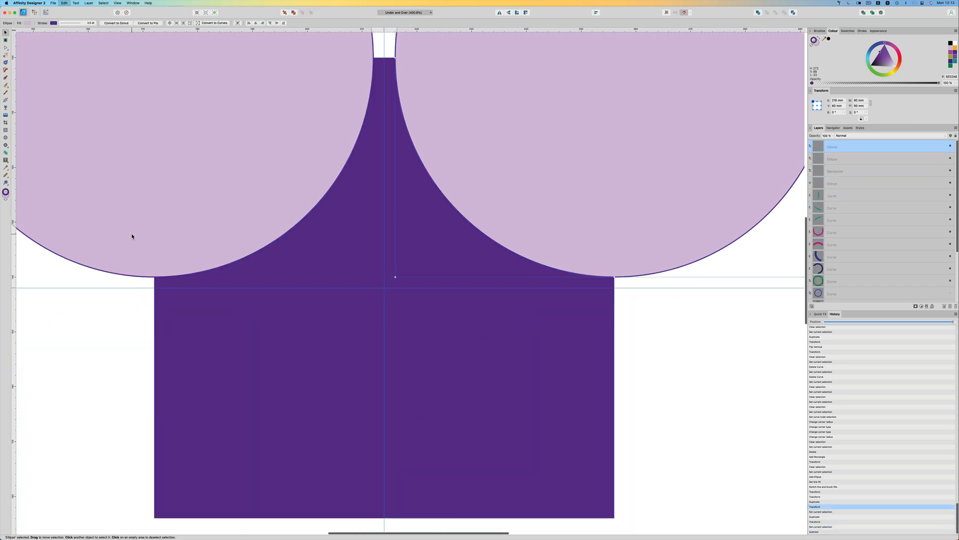
key("super+z")
key("super+z")
key("super+z")
key("super+z")
key("super+z")
key("super+z")
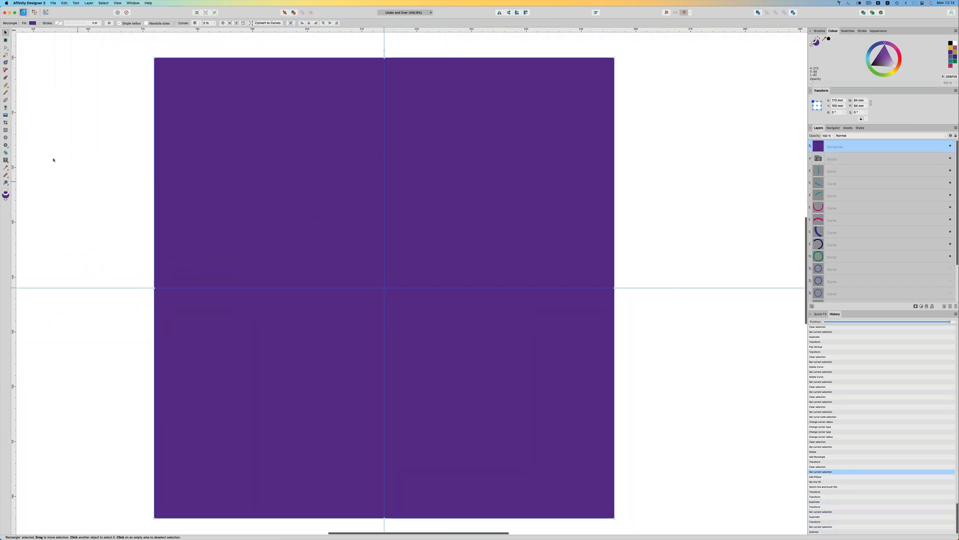
Step: Round all four corners of the purple square together with the Corner tool to a radius of about 36.4 mm
left_click(5, 70)
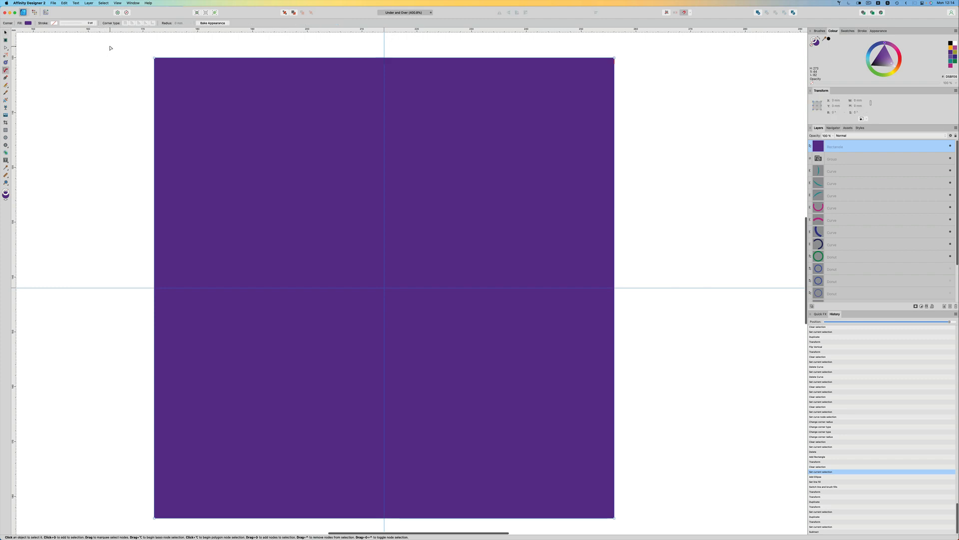
left_click_drag(110, 47, 653, 531)
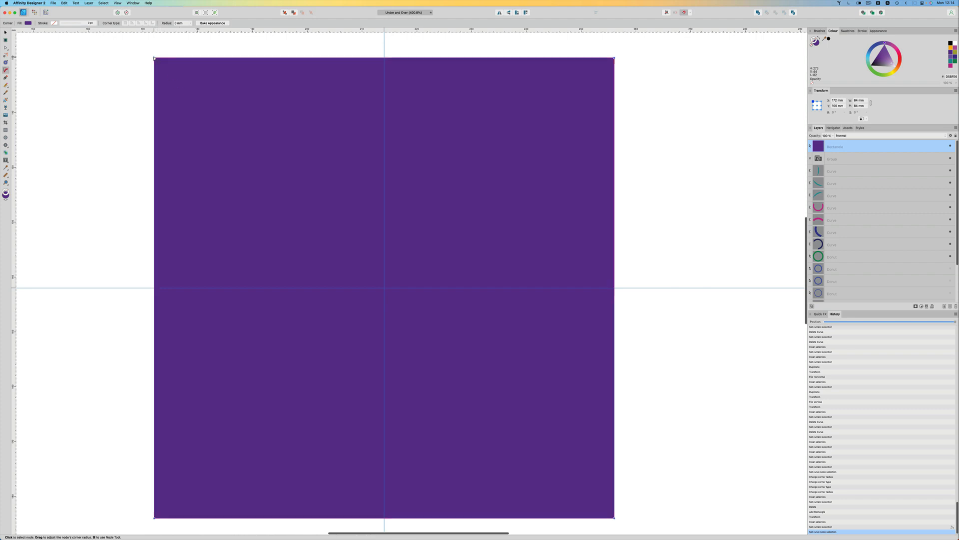
left_click_drag(155, 60, 358, 252)
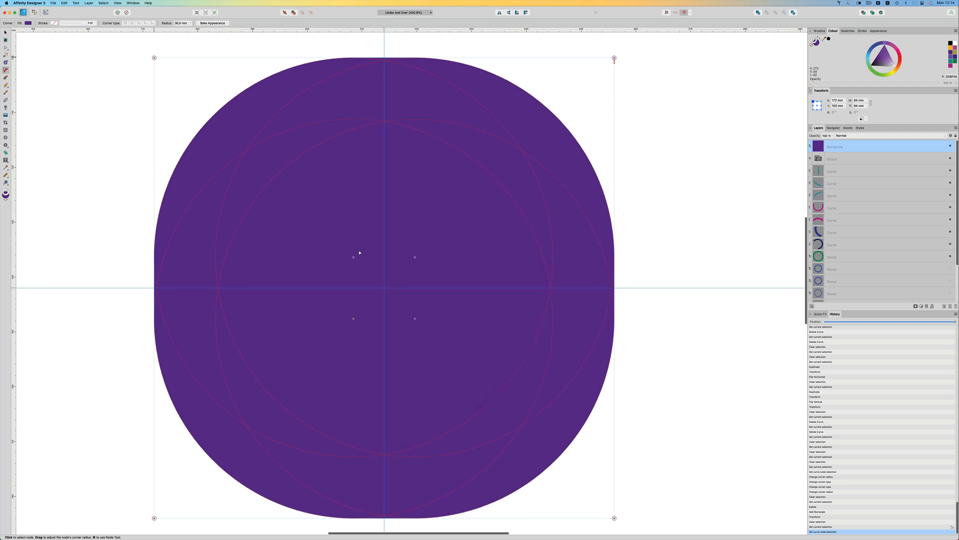
Step: Change the four rounded corners to concave and enlarge their shared radius slightly to narrow the star's arms, then deselect the shape
key("a")
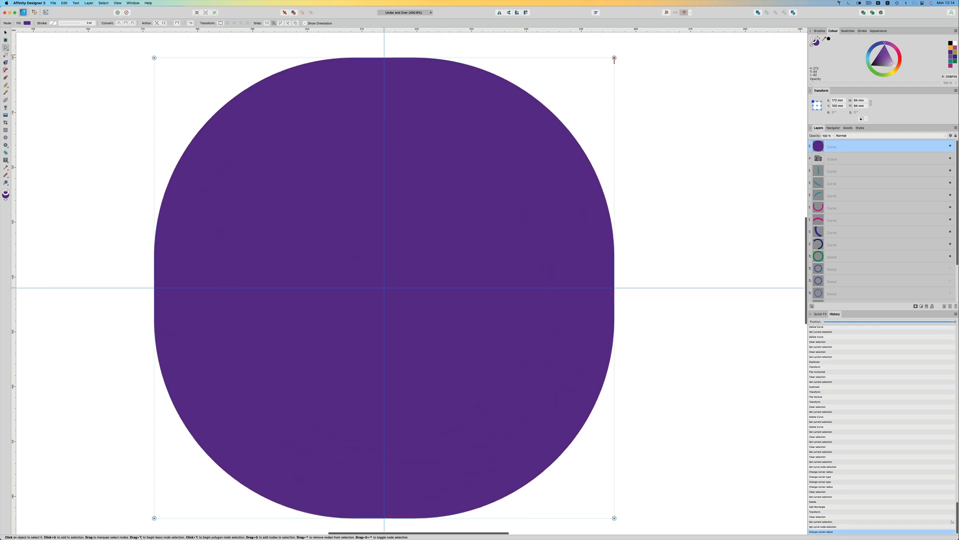
left_click(5, 55)
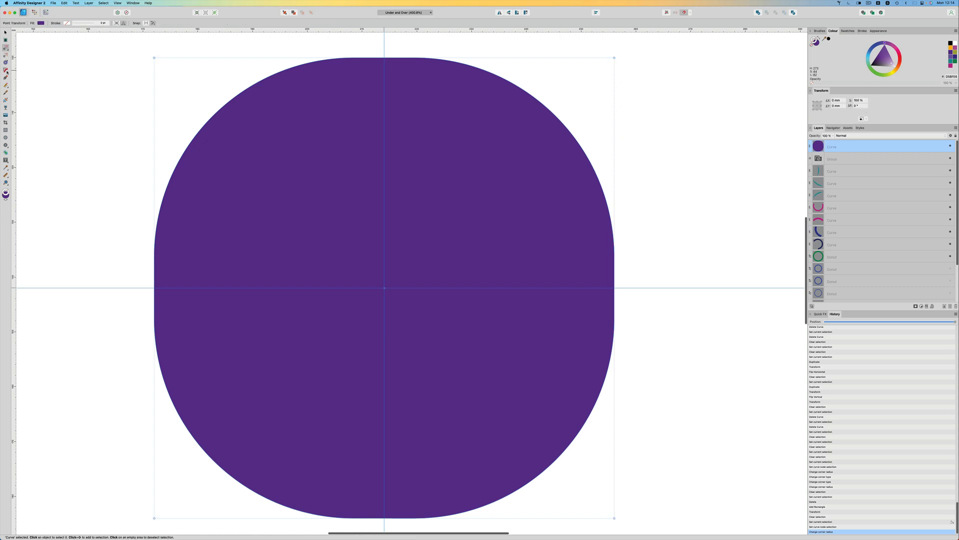
left_click(5, 70)
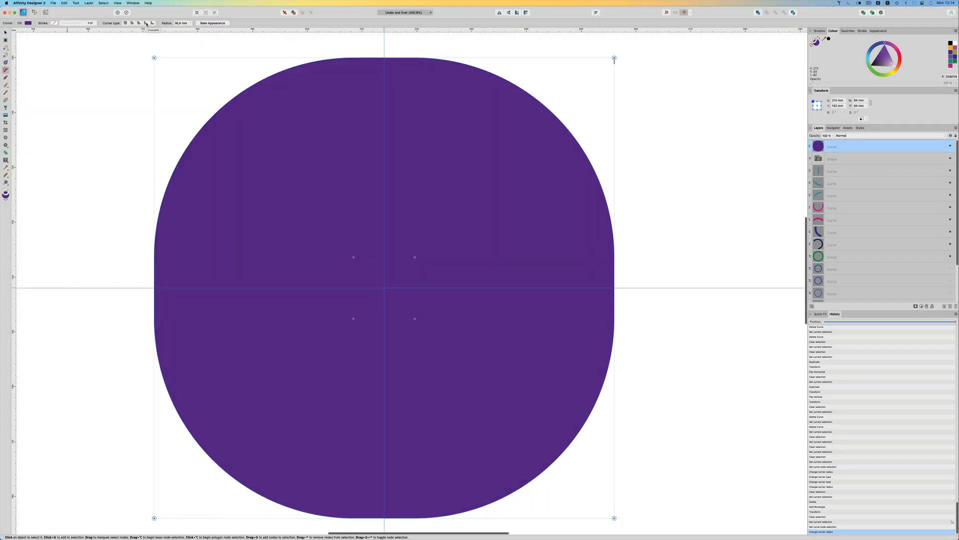
left_click(146, 23)
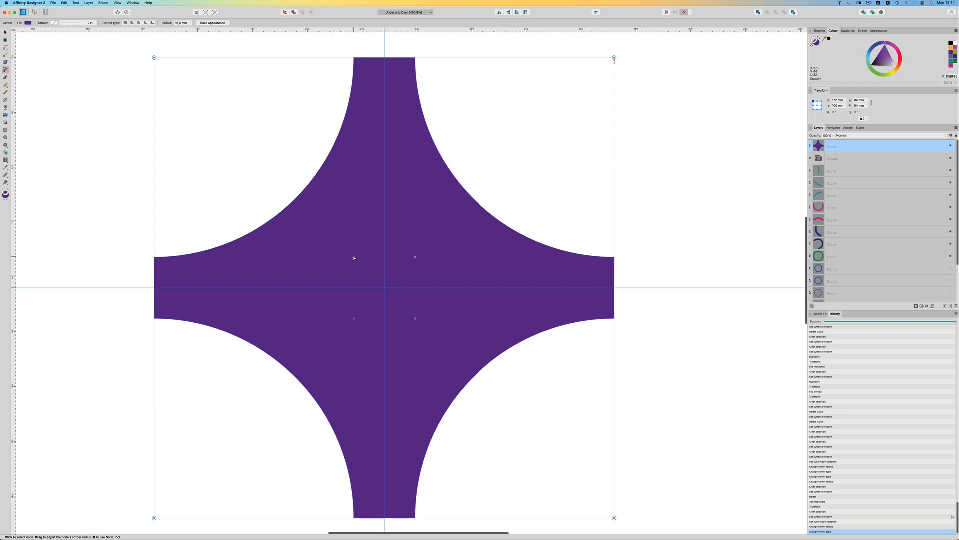
left_click_drag(353, 258, 363, 274)
key("v")
left_click(108, 120)
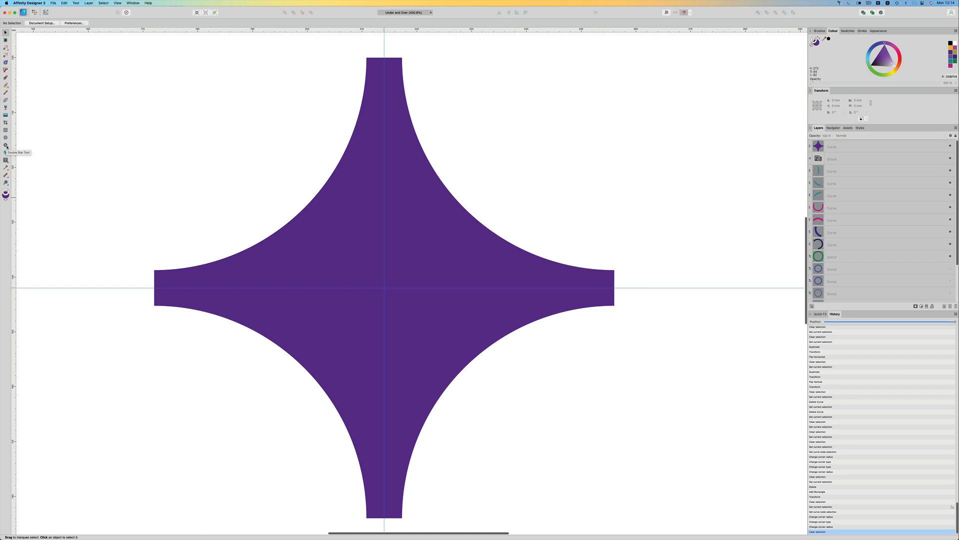
Step: Draw a 12-tooth cog about 60.7 mm wide over the upper-left concave area of the star shape
left_click(8, 148)
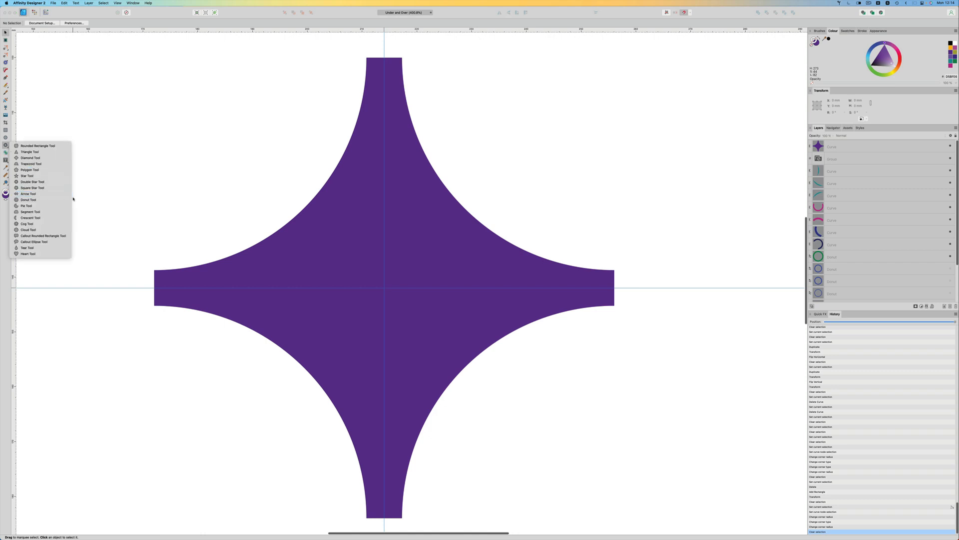
left_click(45, 224)
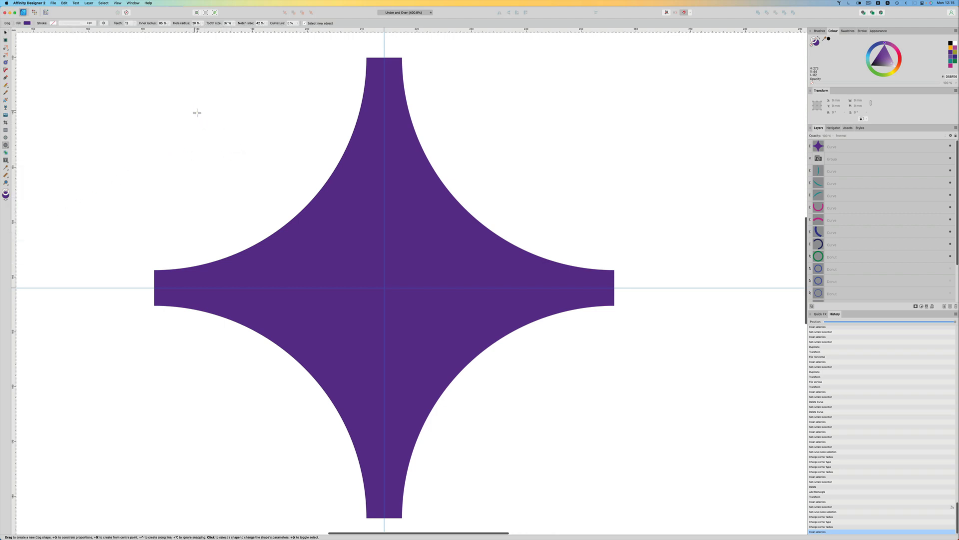
left_click_drag(194, 109, 368, 266)
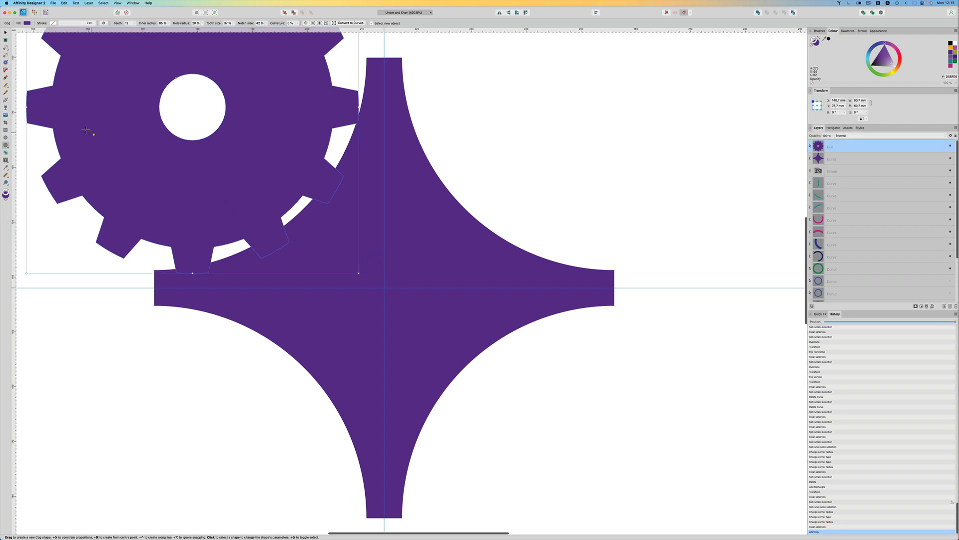
Step: Duplicate the cog and place the copy level with it over the star's upper-right concave area
left_click(5, 33)
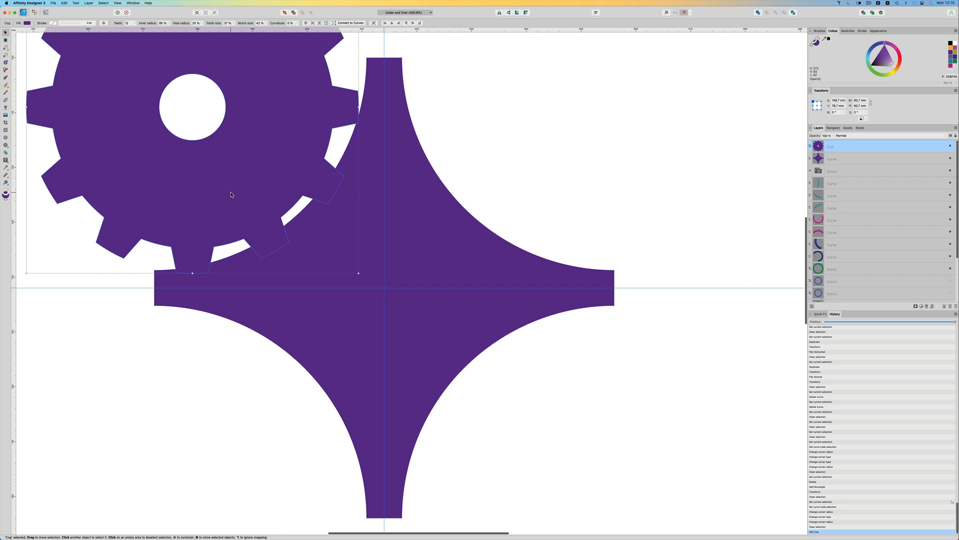
key("super+j")
left_click_drag(225, 191, 601, 197)
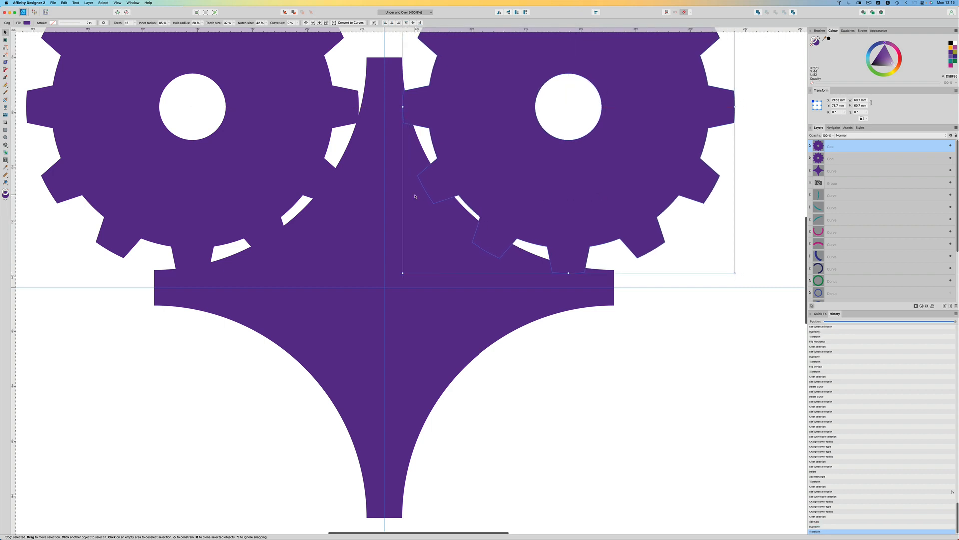
Step: Duplicate both cogs and try to align the copies horizontally to the middle of the star shape
left_click(277, 141, "shift")
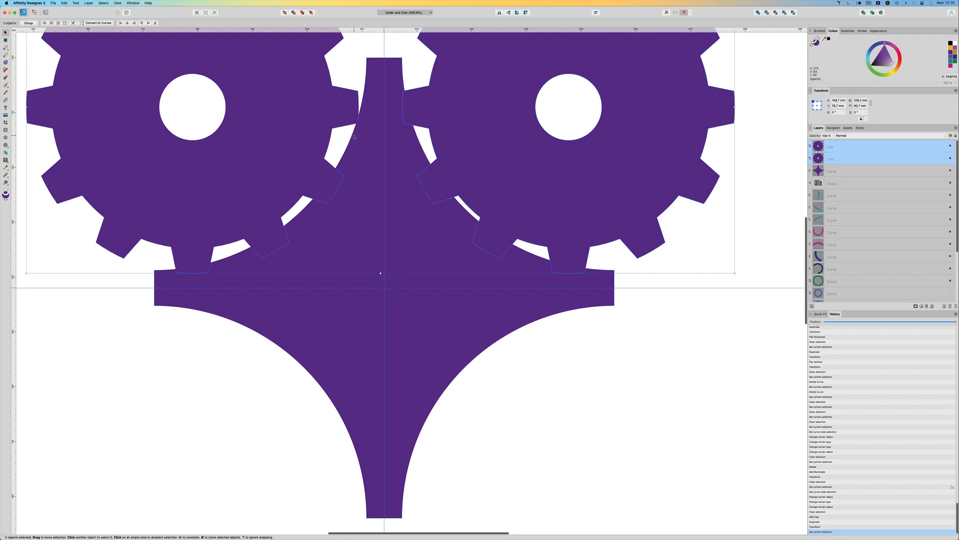
key("super+j")
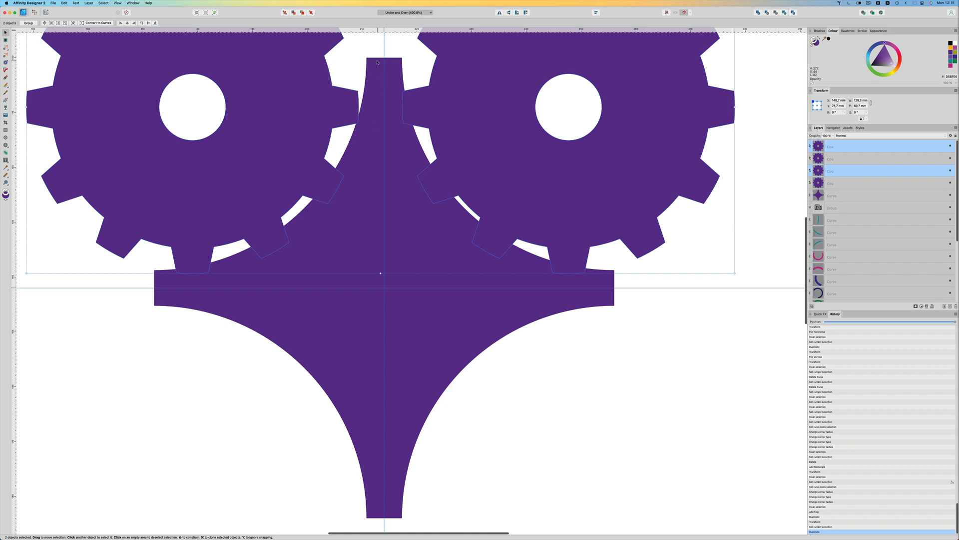
left_click(391, 68, "shift")
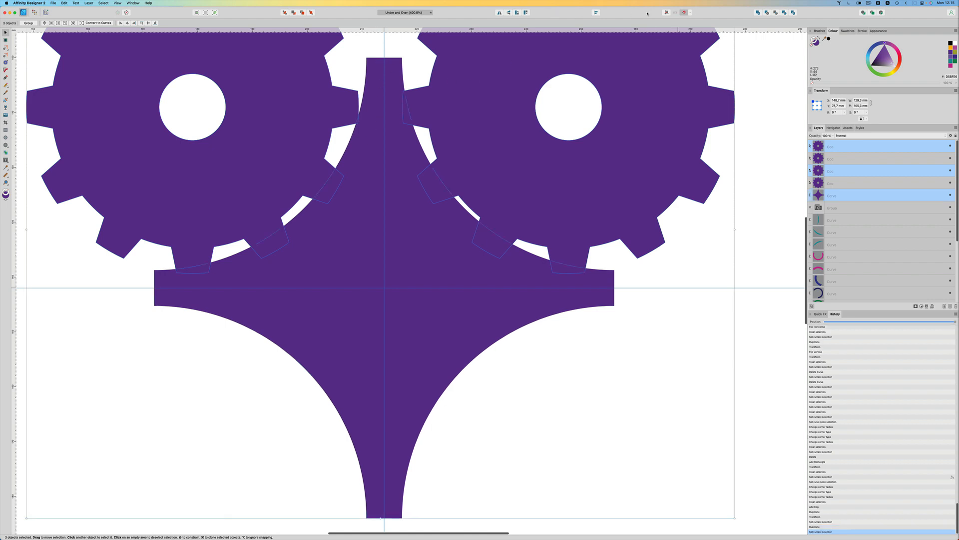
left_click(596, 13)
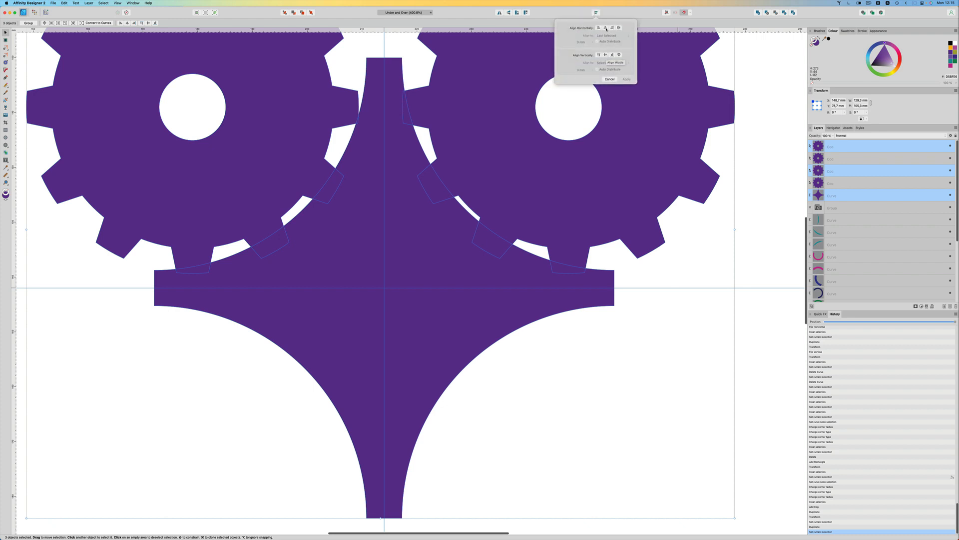
left_click(605, 28)
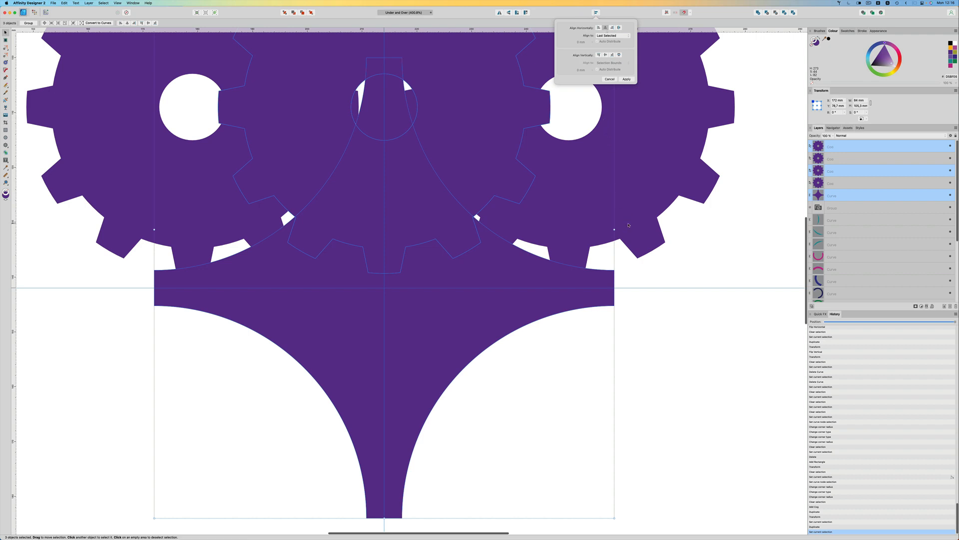
left_click(711, 269)
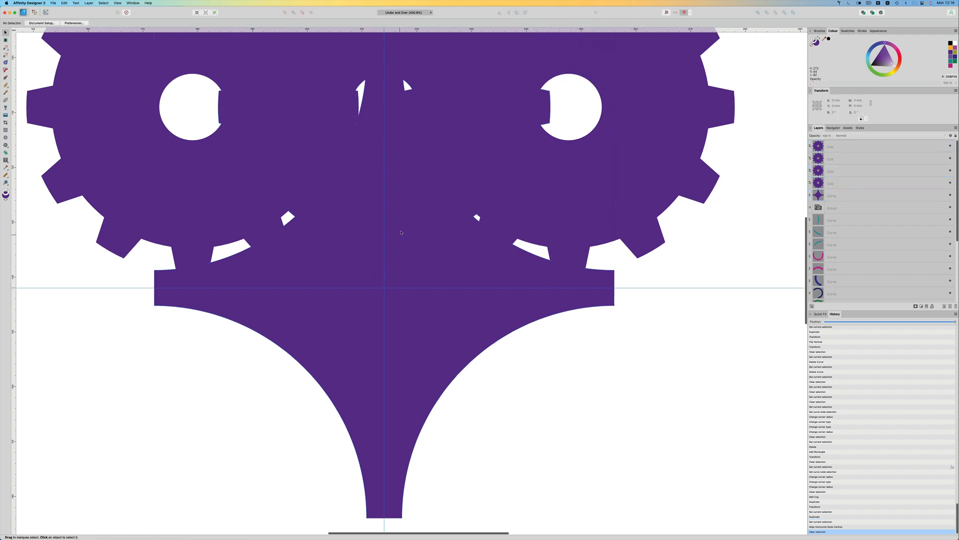
Step: Delete the two centred cog copies and change the two outer cogs to unfilled black outlines
left_click(304, 205)
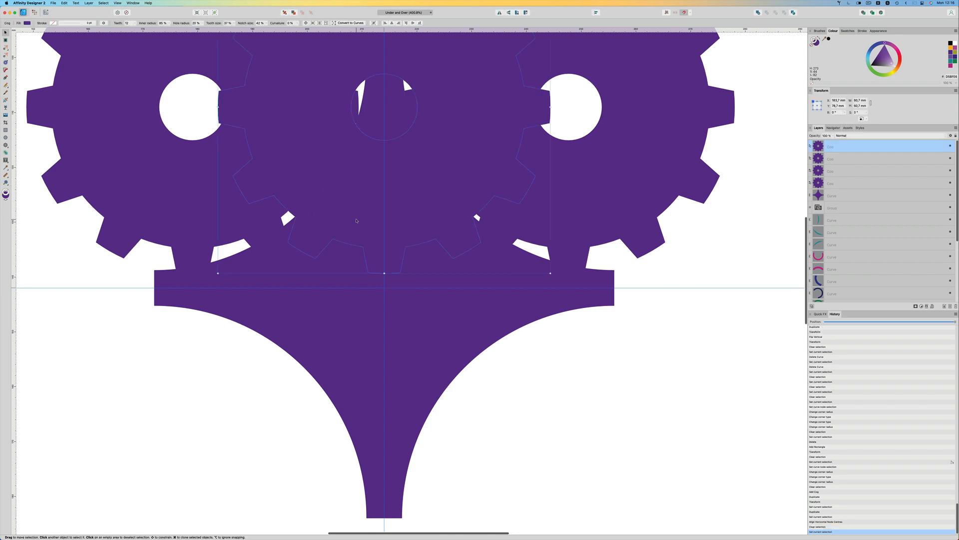
key("Delete")
left_click(668, 199)
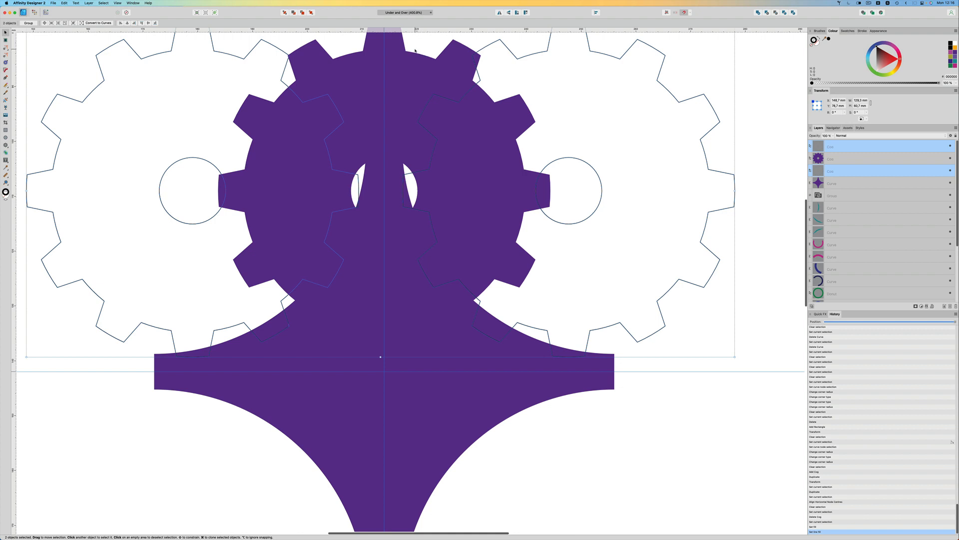
left_click(415, 50)
left_click(410, 57)
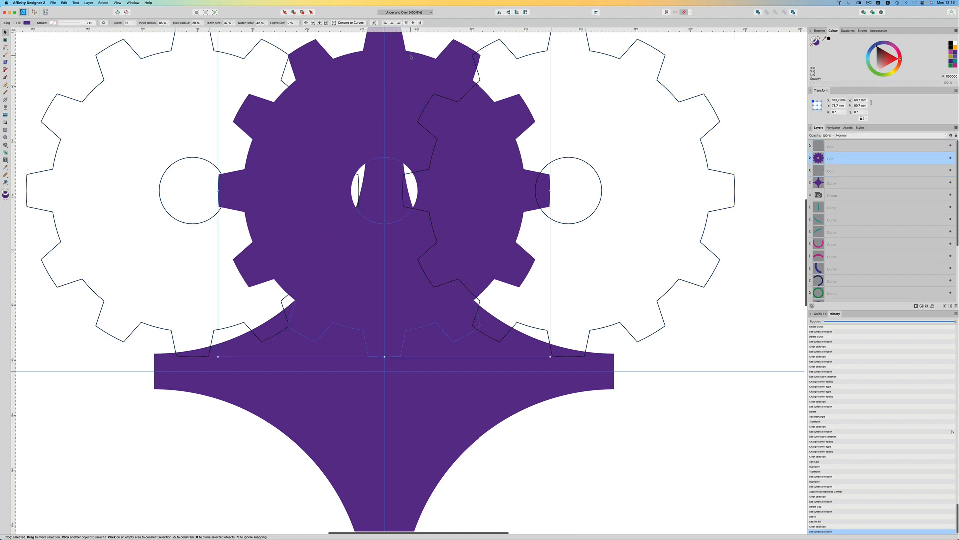
key("Delete")
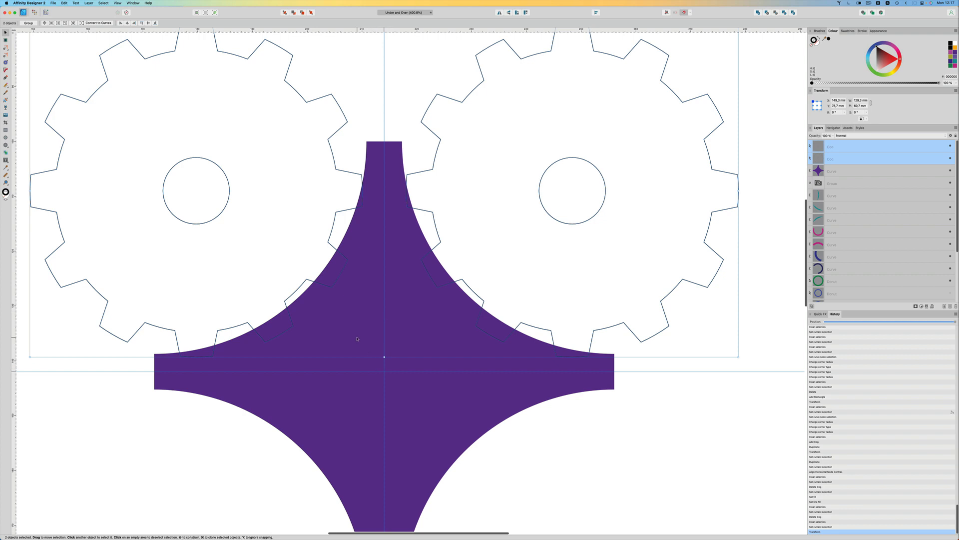
Step: Duplicate the outlined cog pair and place the copies over the star's two lower concave areas
key("super+j")
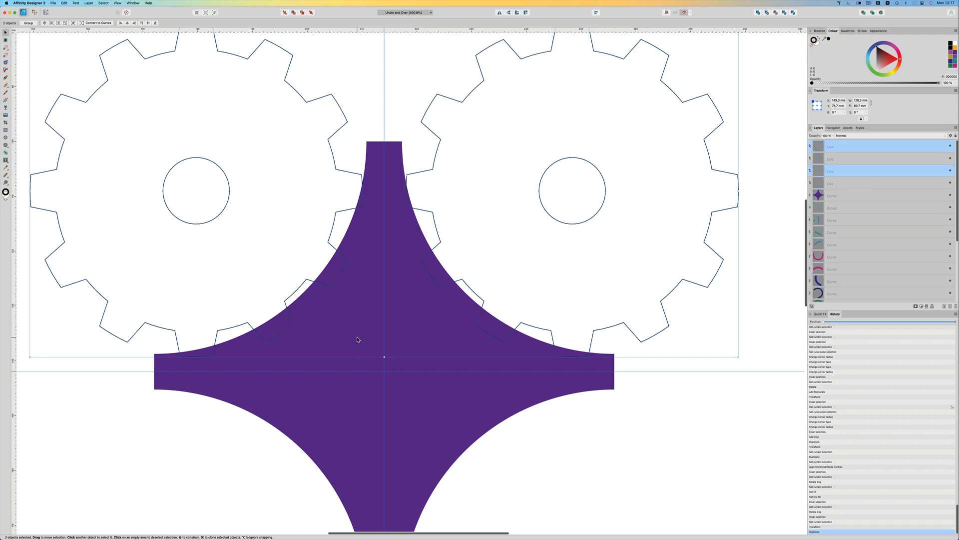
left_click_drag(274, 71, 272, 430)
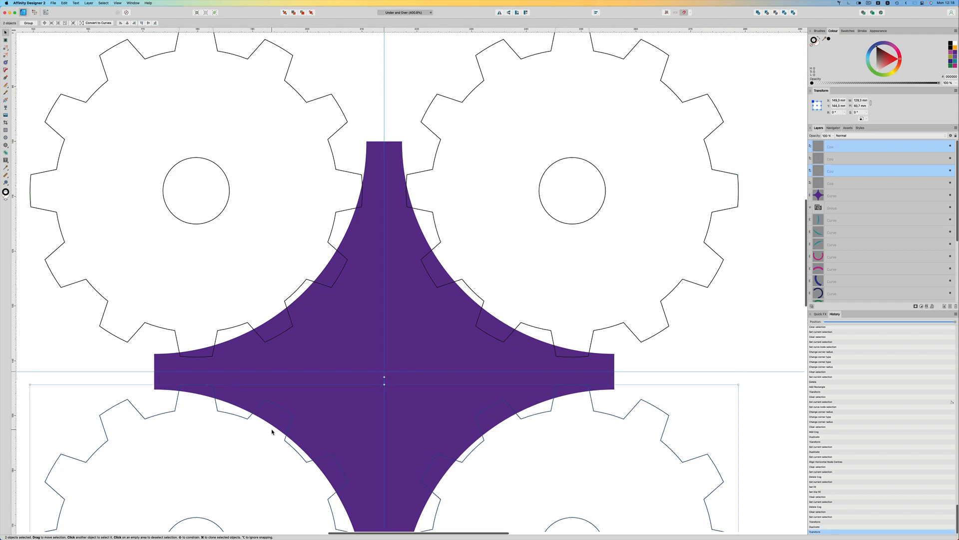
Step: Subtract all four outlined cogs from the purple star shape
left_click(344, 125, "shift")
left_click(425, 125, "shift")
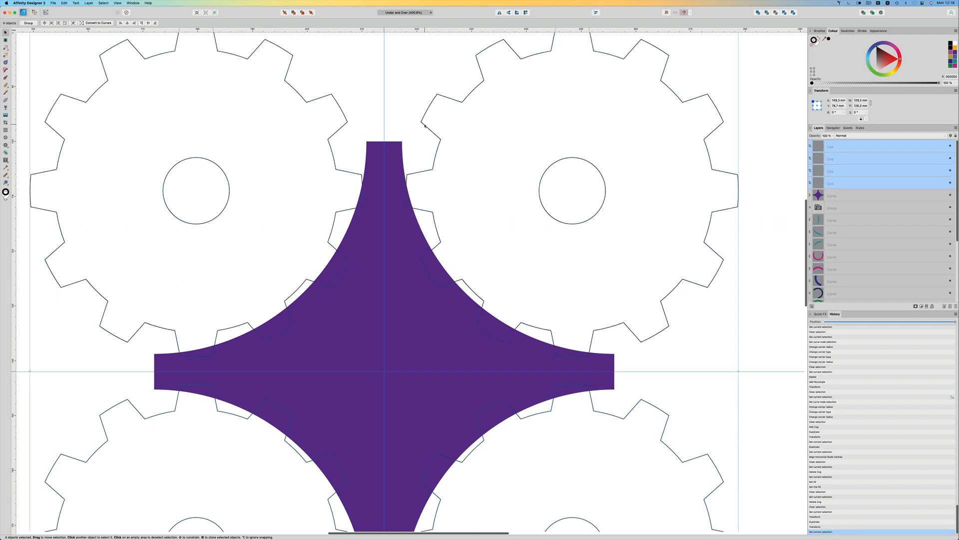
left_click(396, 152, "shift")
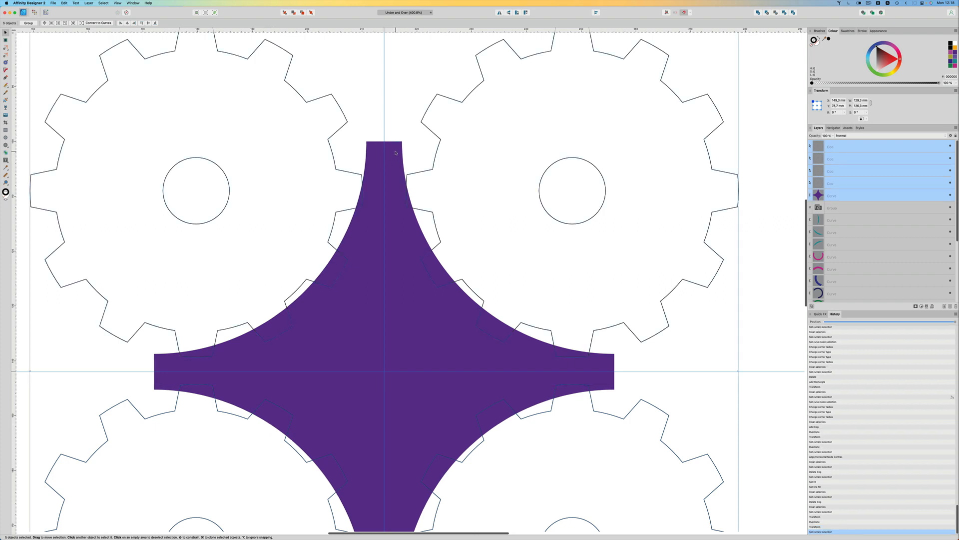
left_click(767, 13)
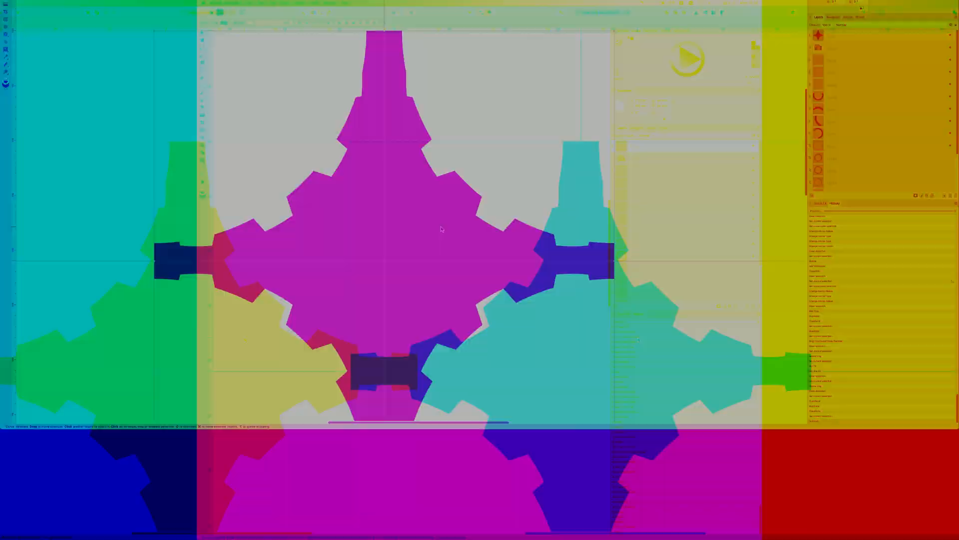
Step: Draw a small circle centred on the purple shape and subtract it to cut a round hole
scroll(443, 338, "down", 3)
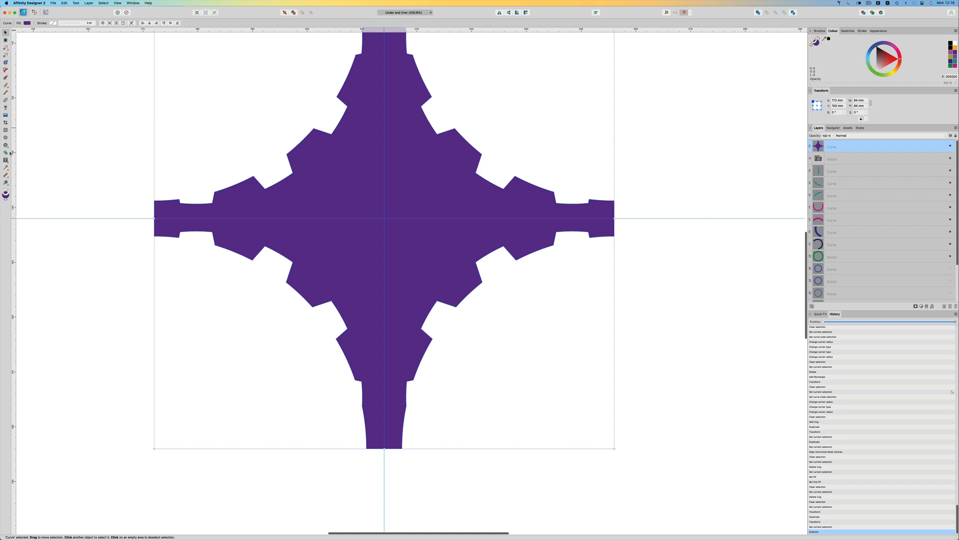
left_click(5, 138)
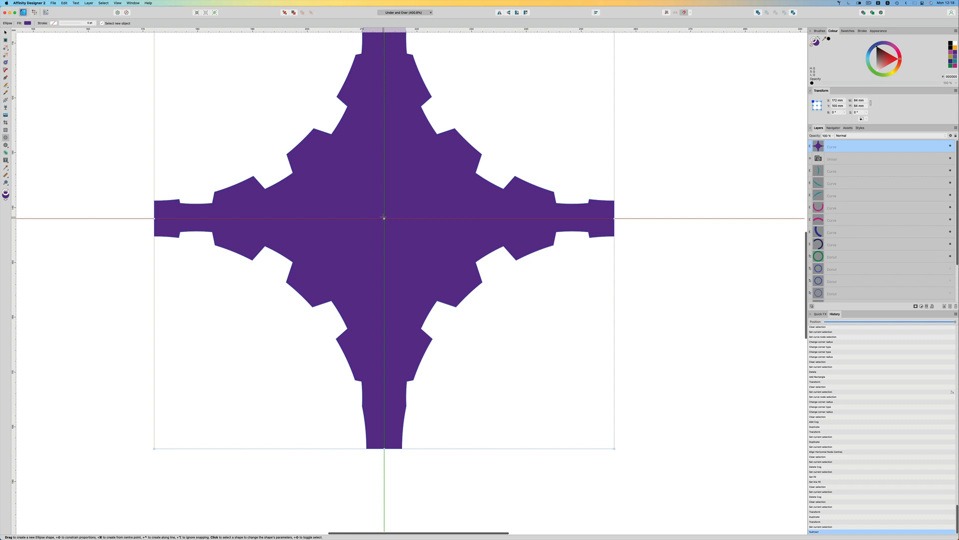
left_click_drag(384, 218, 405, 251)
key("v")
left_click(442, 201, "shift")
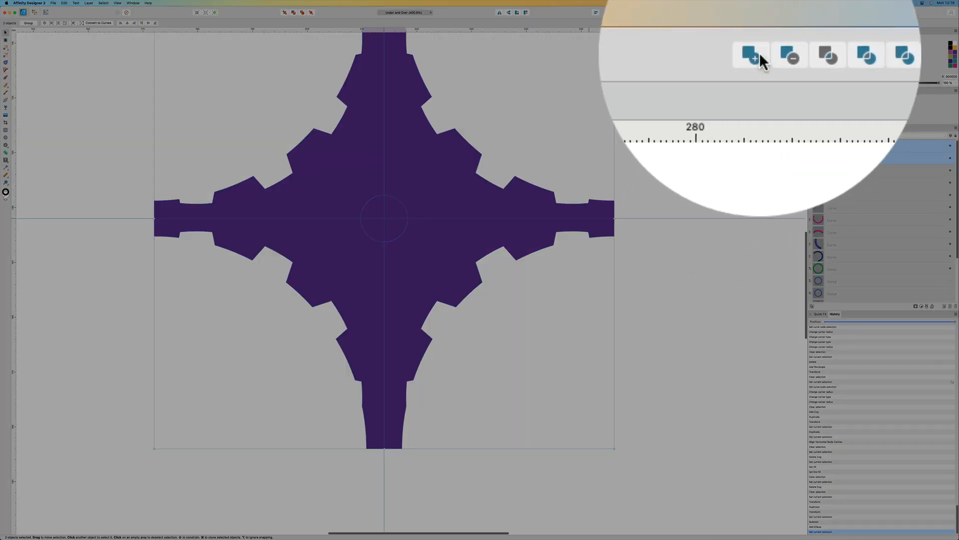
left_click(766, 13)
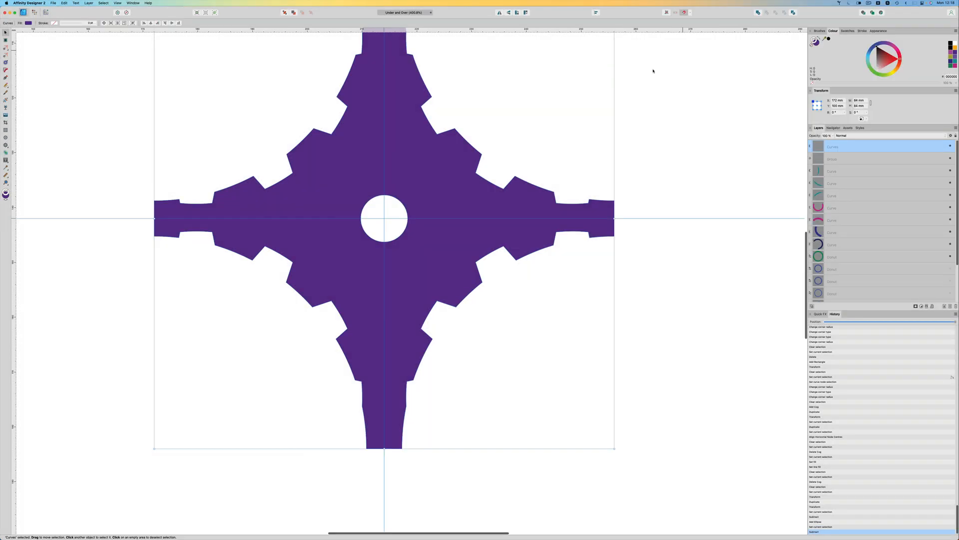
Step: Draw a cog about 22 mm wide centred on the round hole and increase its number of teeth
left_click(5, 145)
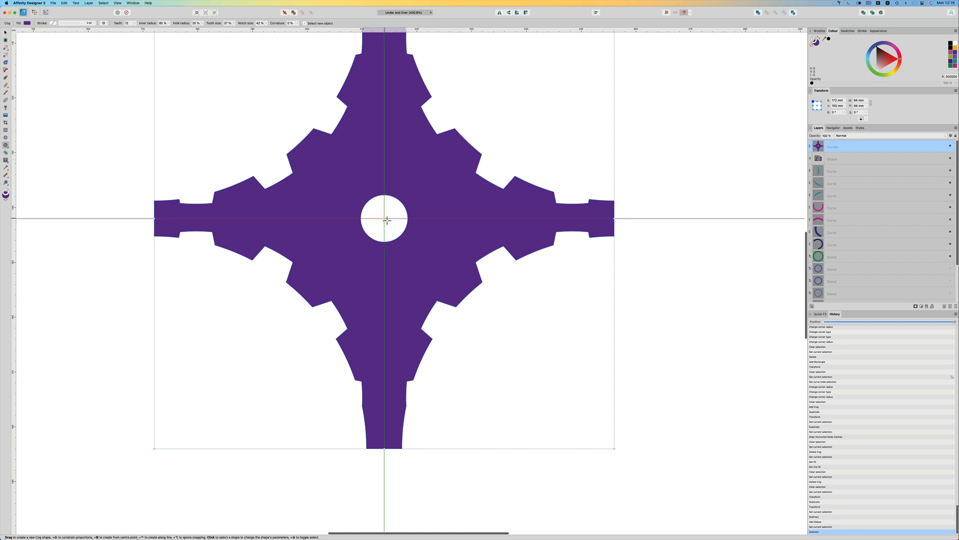
left_click_drag(386, 220, 402, 237)
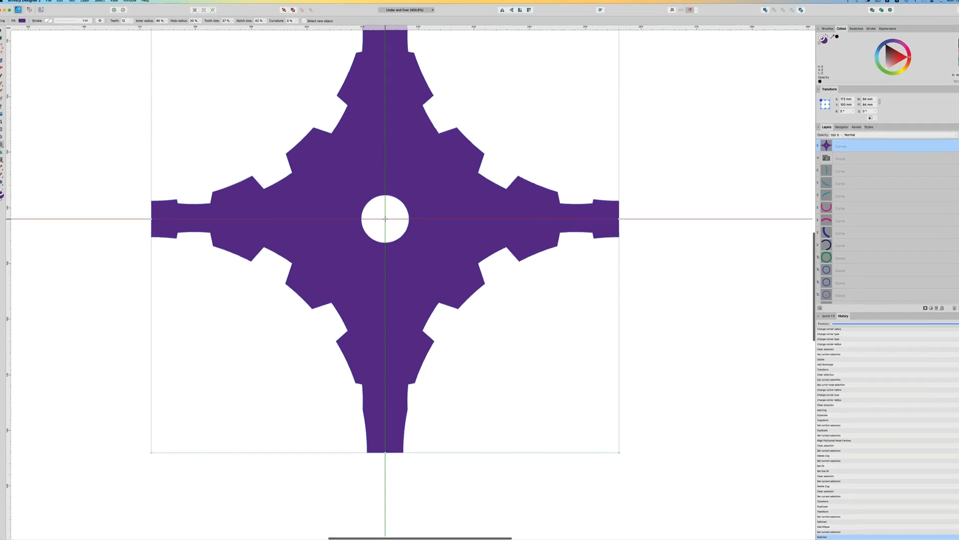
left_click_drag(481, 280, 493, 301)
left_click_drag(546, 335, 617, 453)
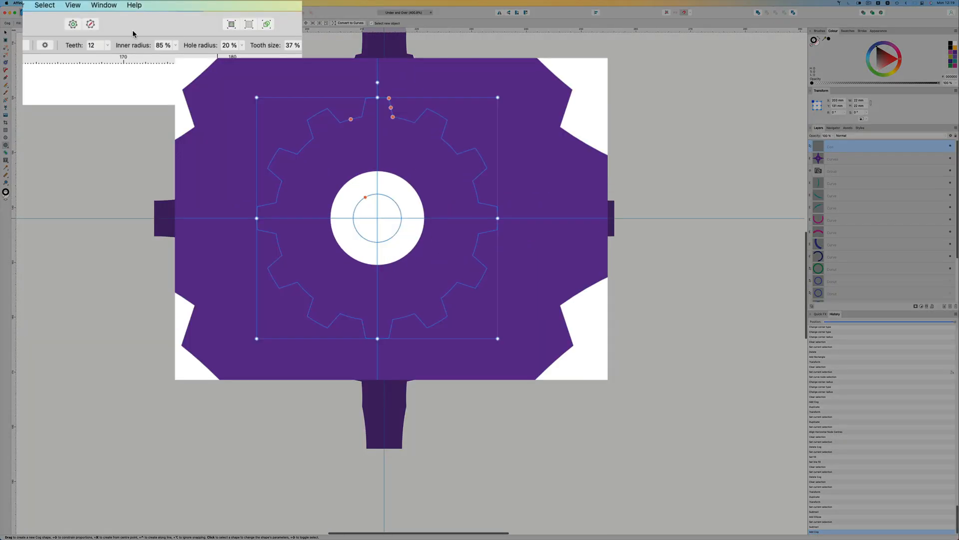
left_click(107, 46)
left_click_drag(107, 58, 136, 57)
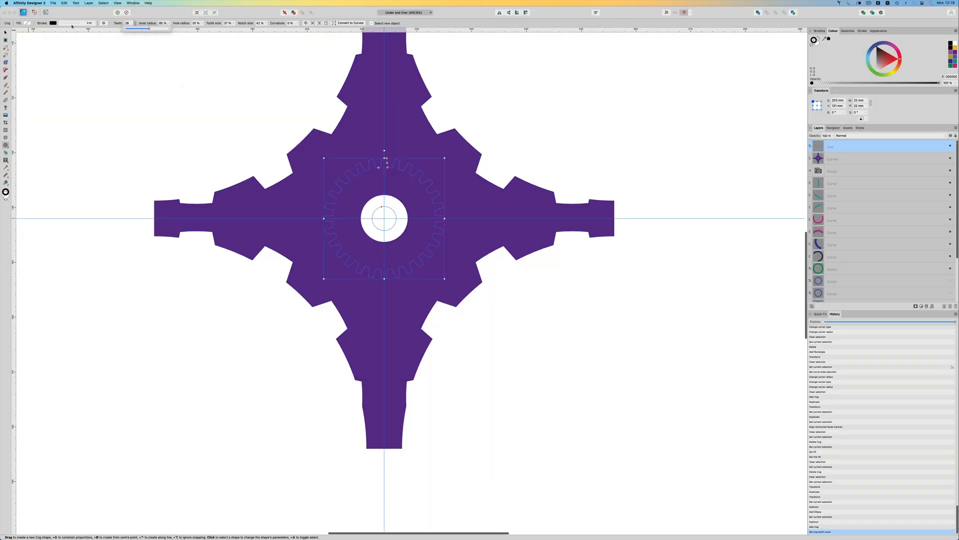
Step: Thicken the central cog's outline and expand its stroke into a filled shape
left_click(74, 24)
left_click_drag(60, 39, 66, 41)
left_click(89, 3)
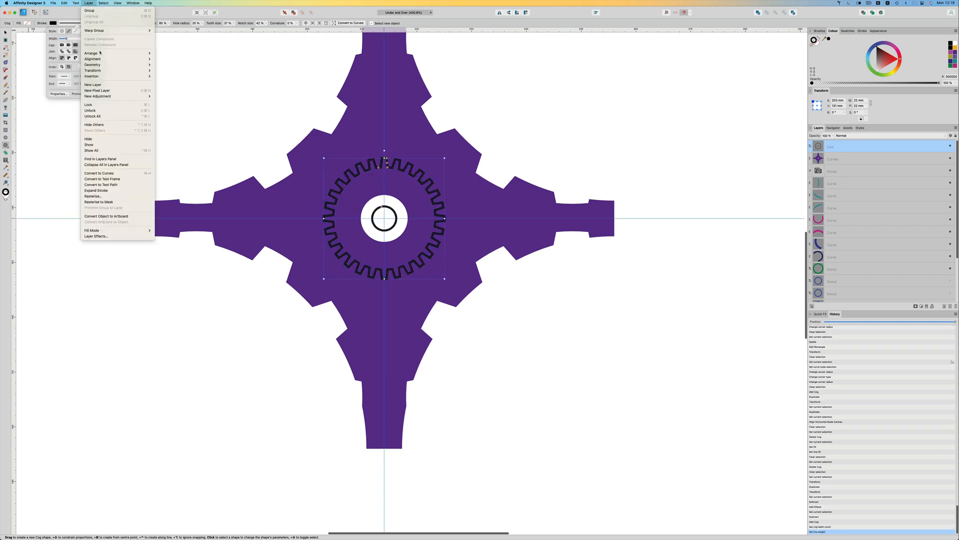
left_click(96, 190)
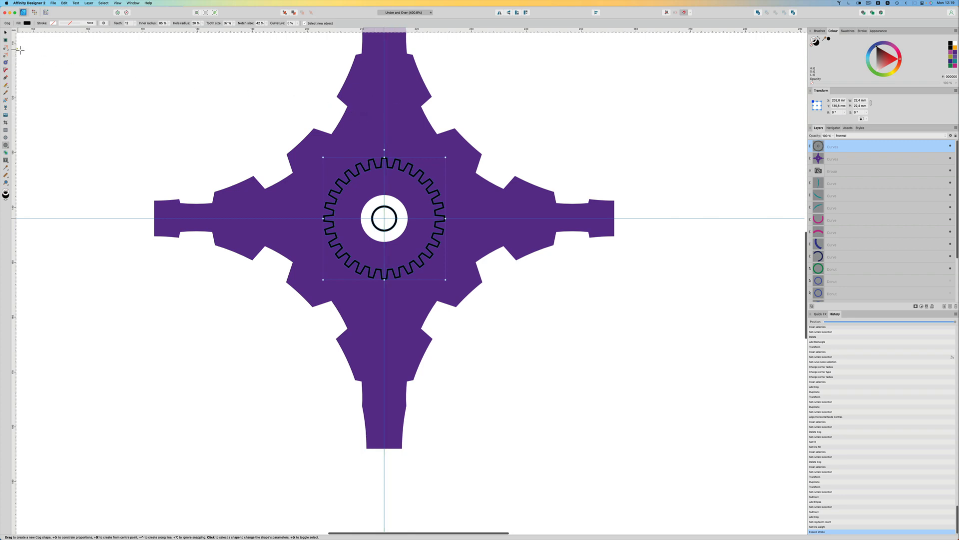
Step: Combine the expanded cog with the purple shape using Merge curves
left_click(6, 32)
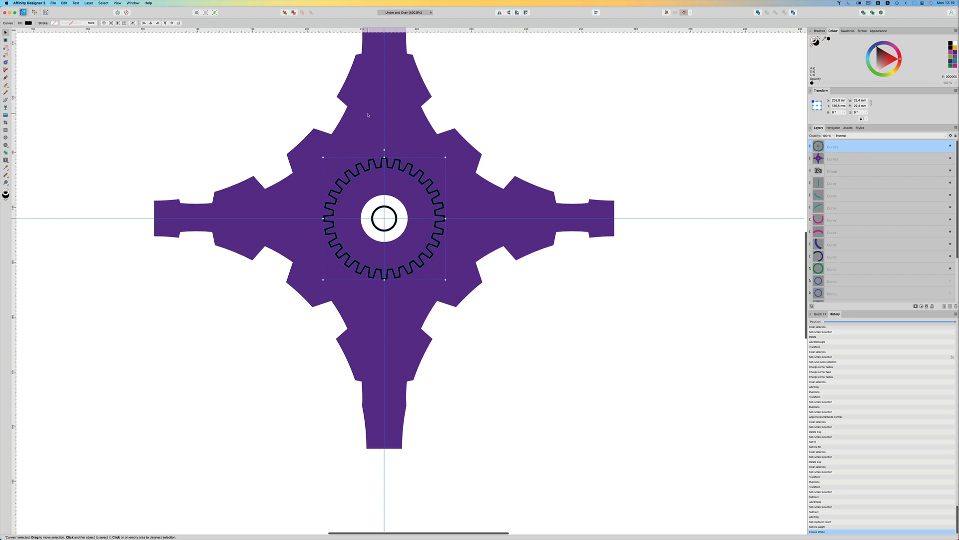
left_click(368, 116, "shift")
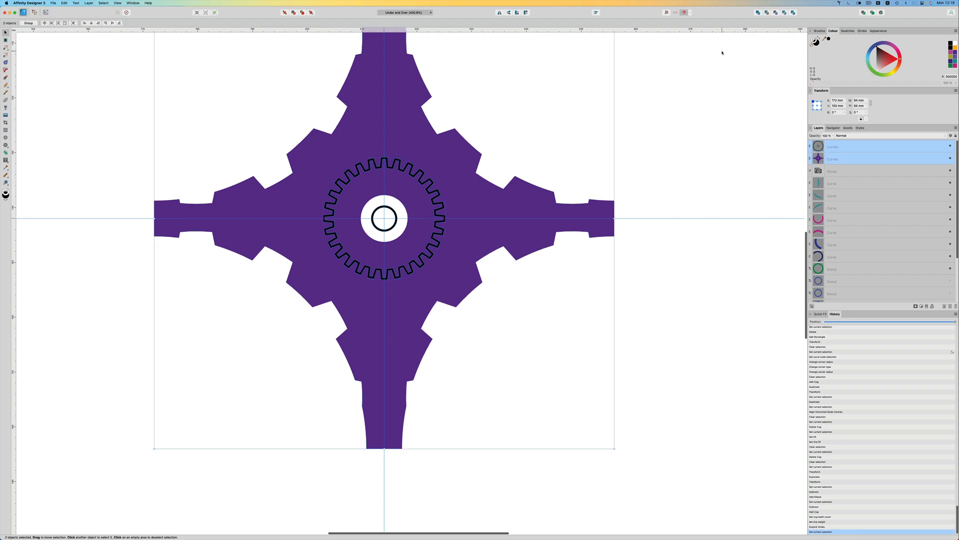
left_click(90, 3)
mouse_move(155, 160)
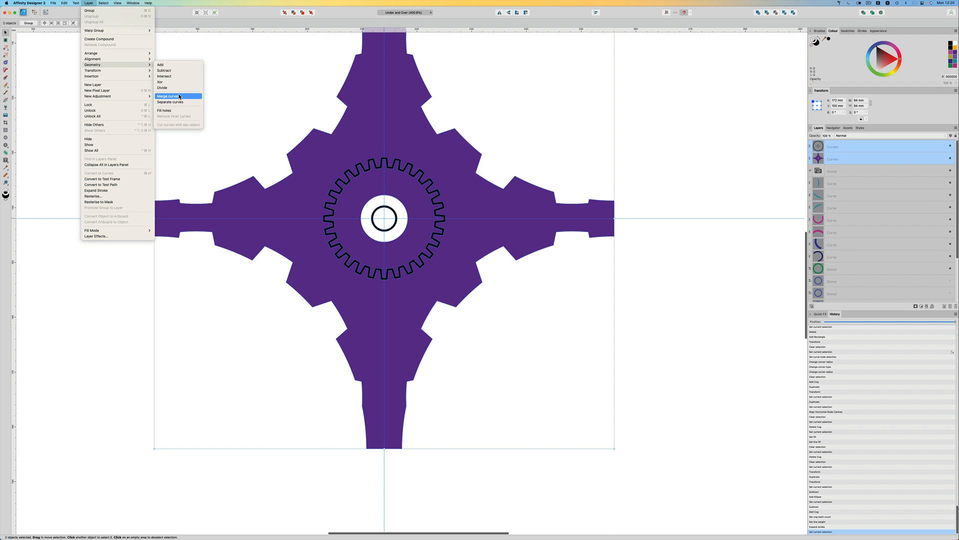
left_click(179, 96)
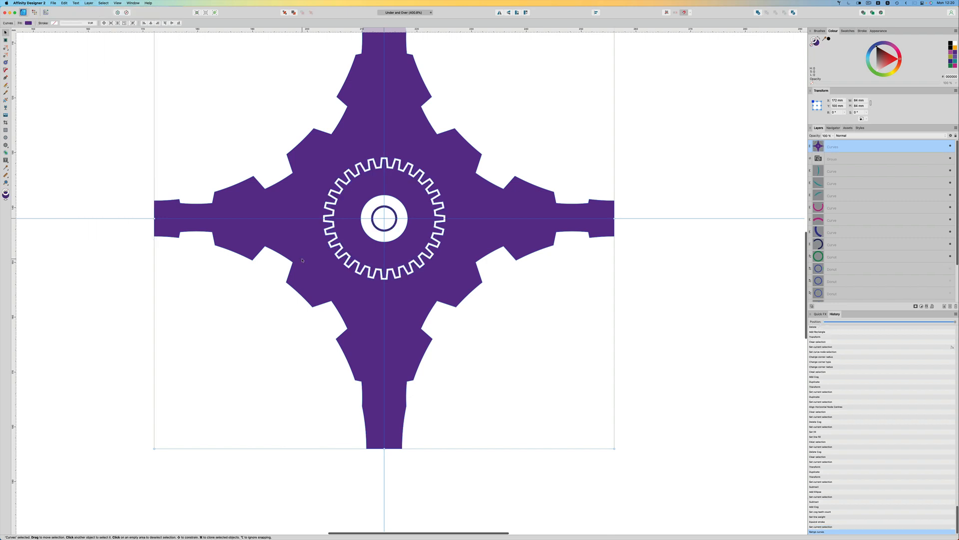
Step: Draw a black-outlined circle about 72 mm in diameter centred on the purple shape
scroll(305, 260, "up", 3)
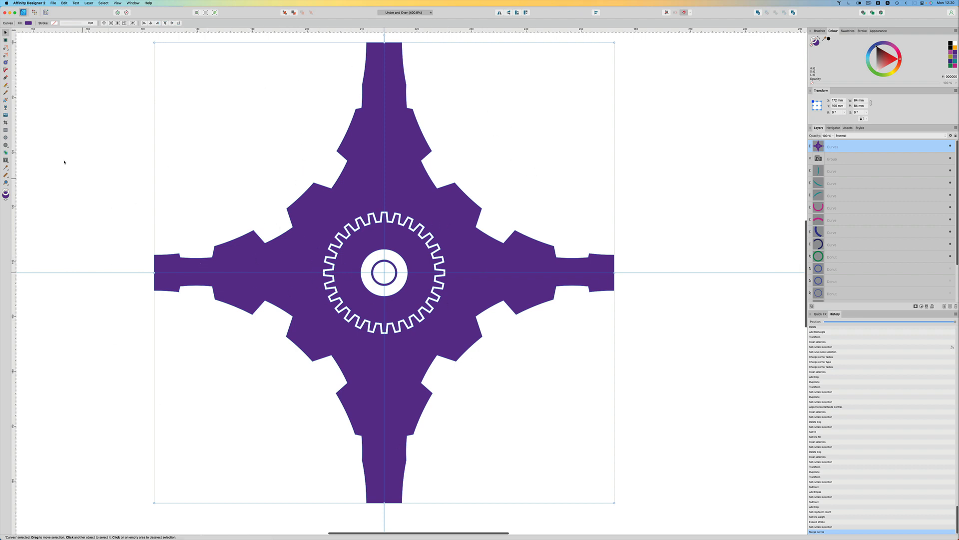
key("m")
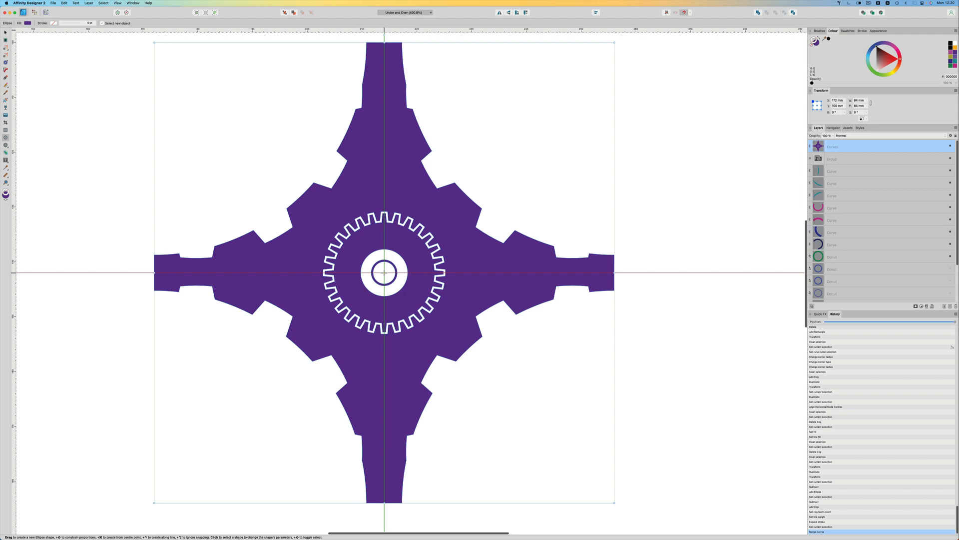
mouse_move(385, 272)
left_mouse_down()
mouse_move(607, 491)
mouse_move(575, 476)
left_mouse_up()
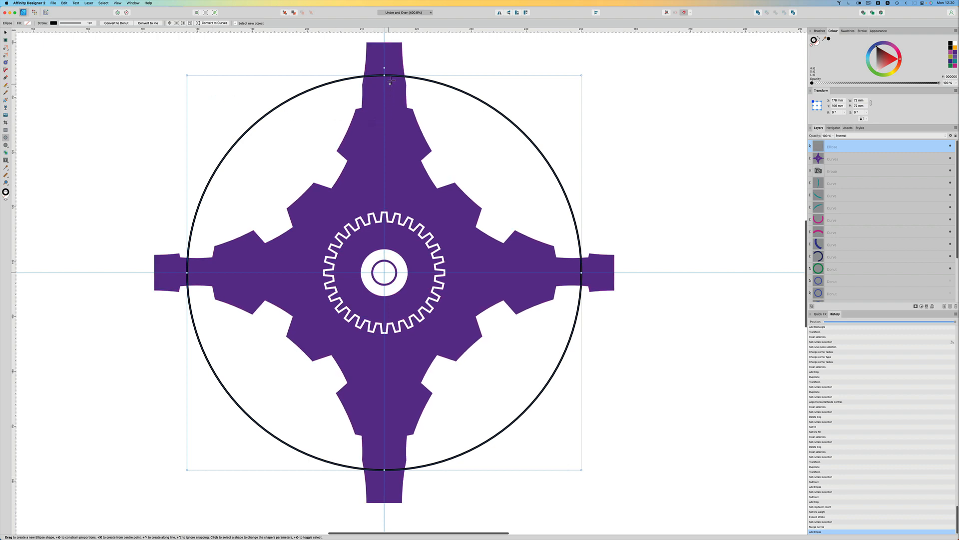
Step: Move the purple shape's layer above the large circle in the layer order
left_click(5, 33)
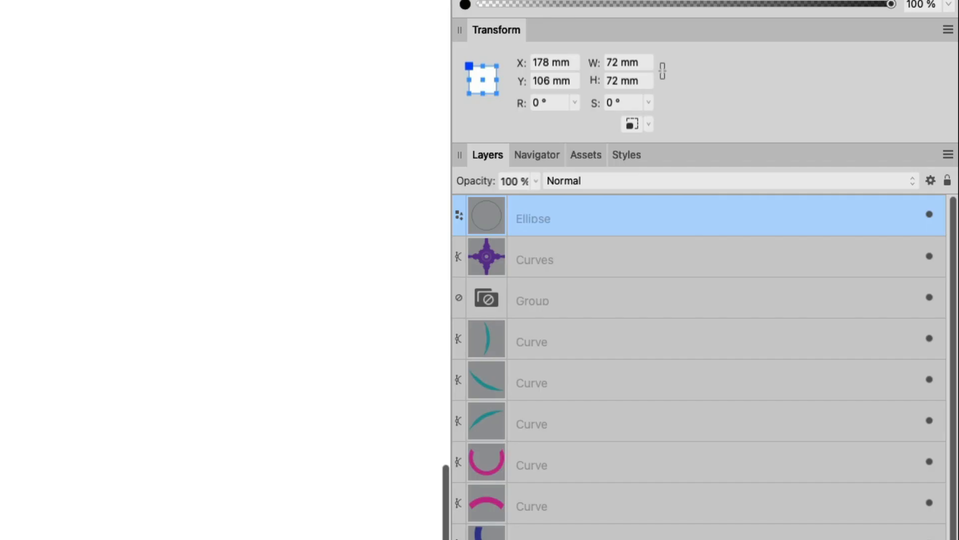
left_click(377, 159)
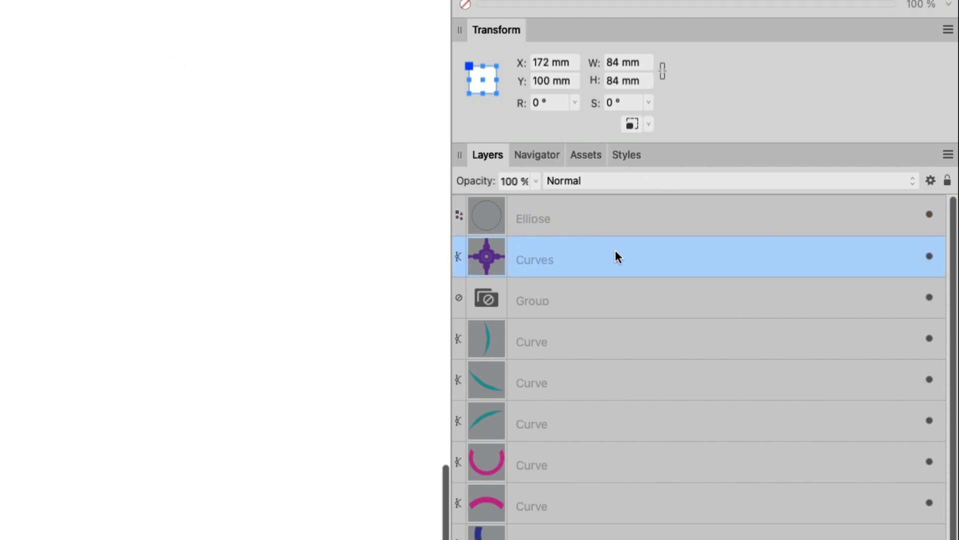
left_click_drag(615, 252, 569, 196)
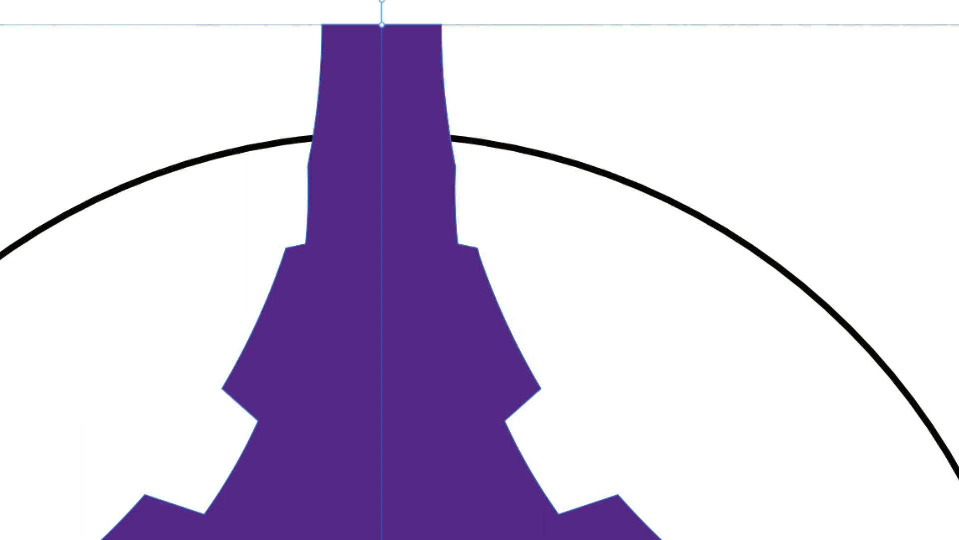
Step: Swap the purple shape's fill and stroke, and split it into individual outlines with Separate curves
key("shift+x")
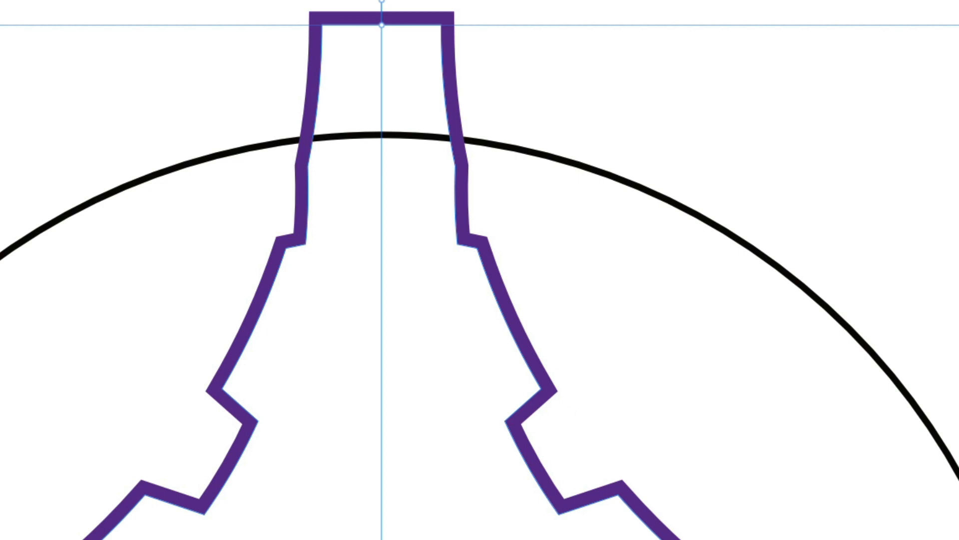
left_click(193, 11)
mouse_move(285, 162)
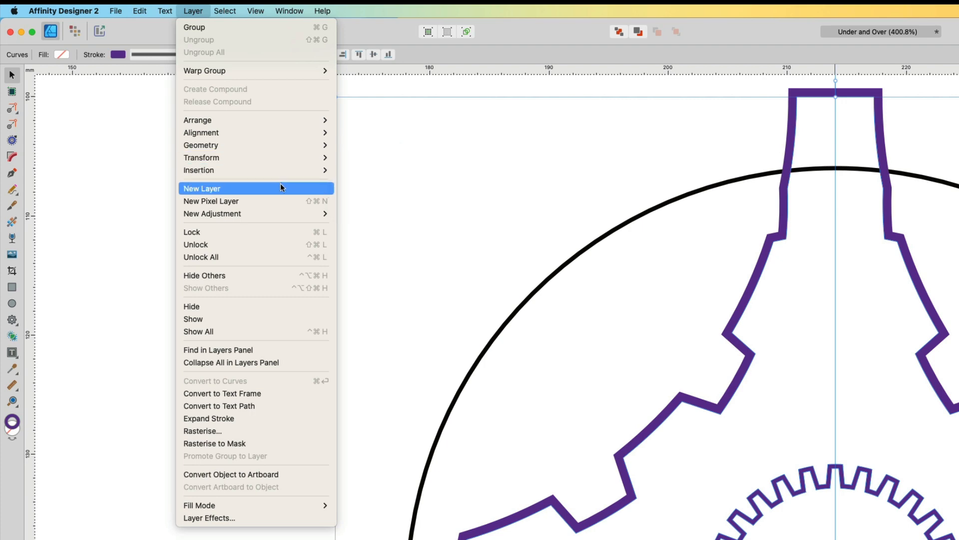
left_click(389, 227)
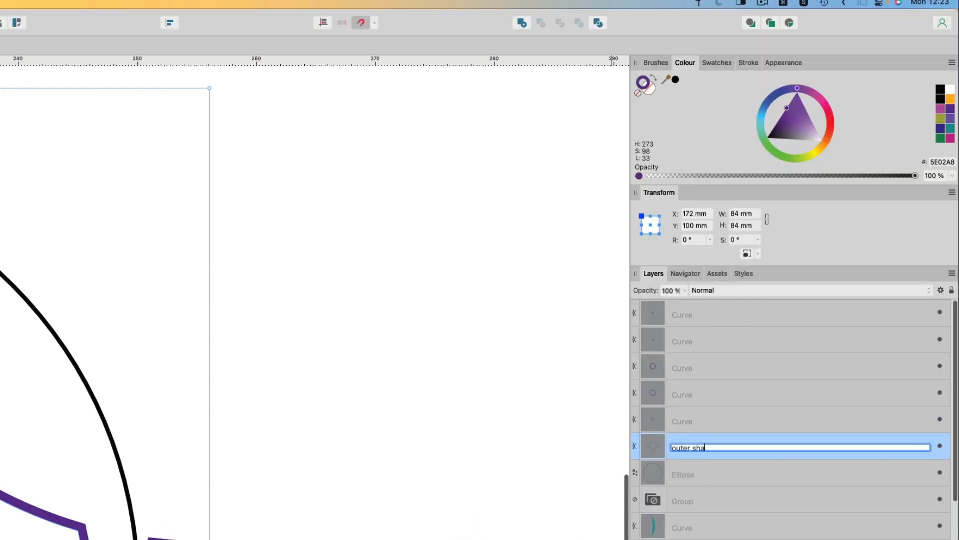
Step: Rename the star outline's layer as outer shape
type("pe")
key("Return")
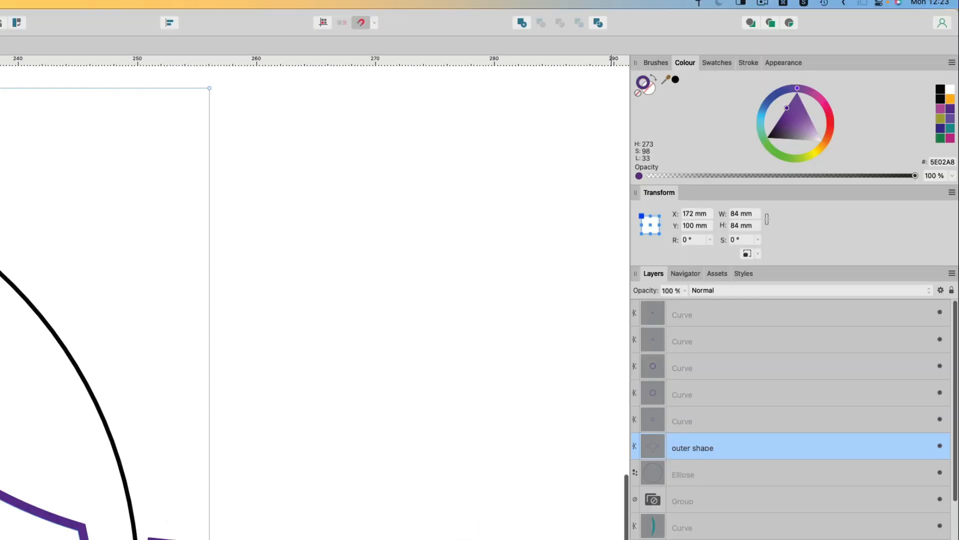
Step: Expand the outer shape's stroke into a filled outline and subtract it from the large circle
left_click(713, 473)
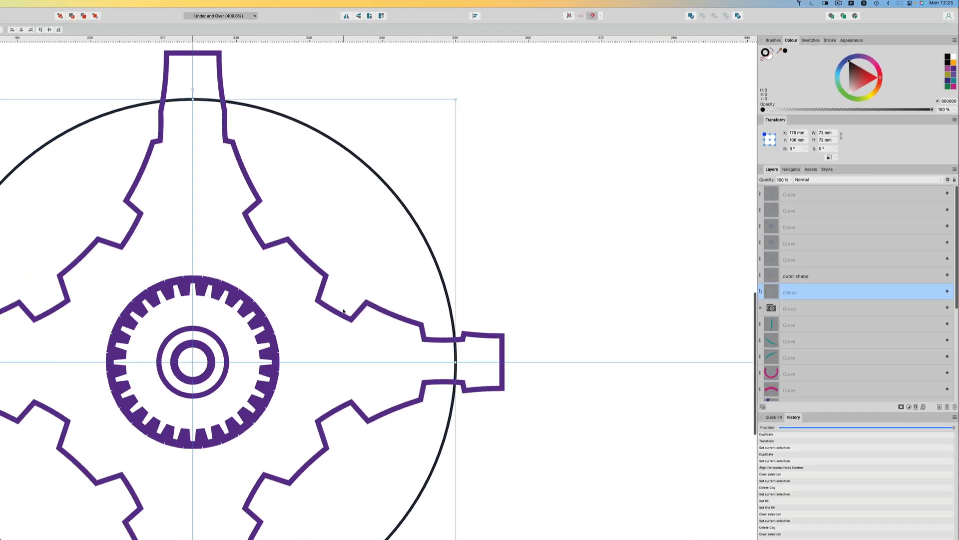
left_click(28, 478)
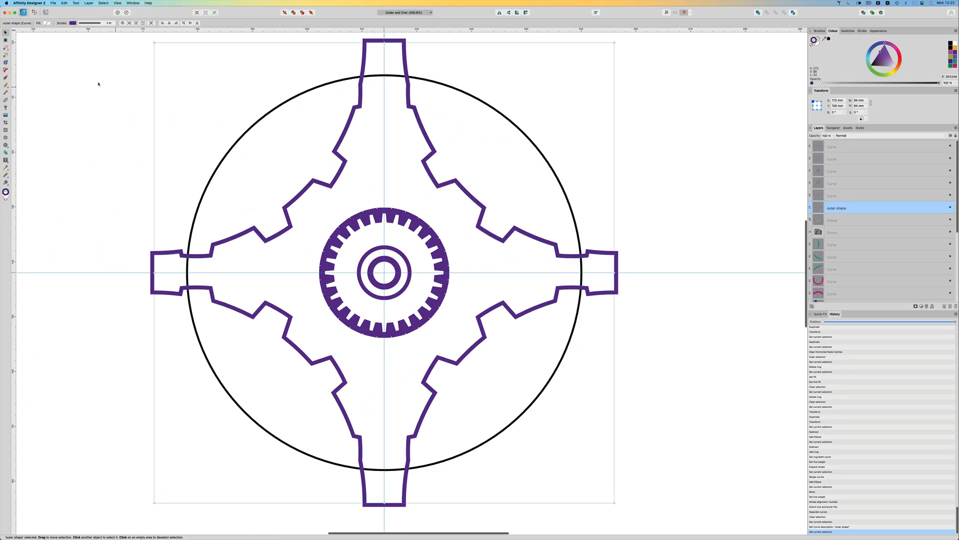
left_click(88, 3)
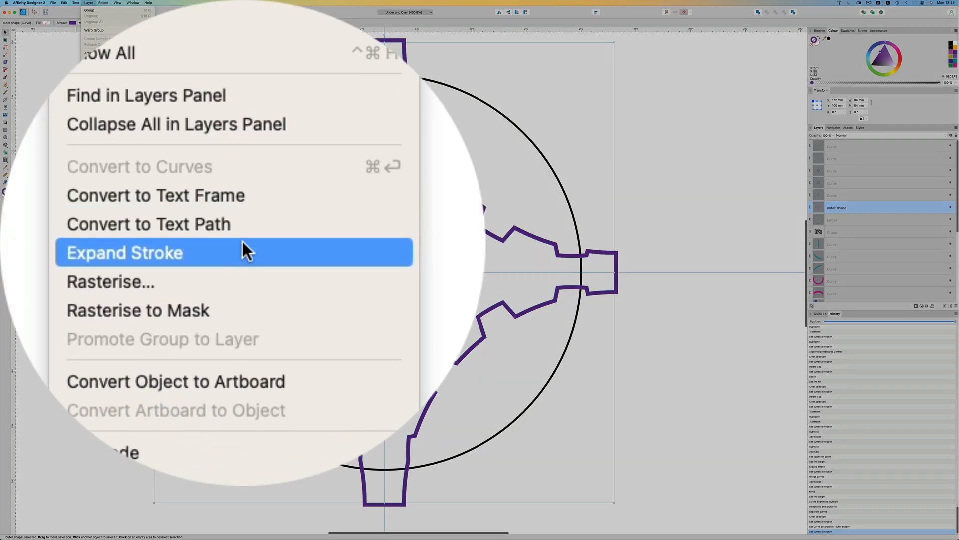
left_click(241, 241)
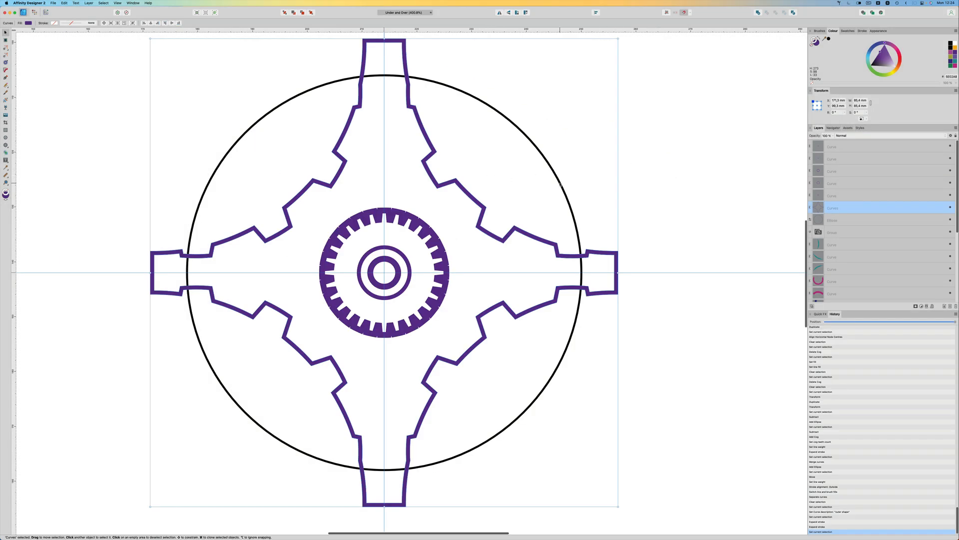
left_click(561, 185, "shift")
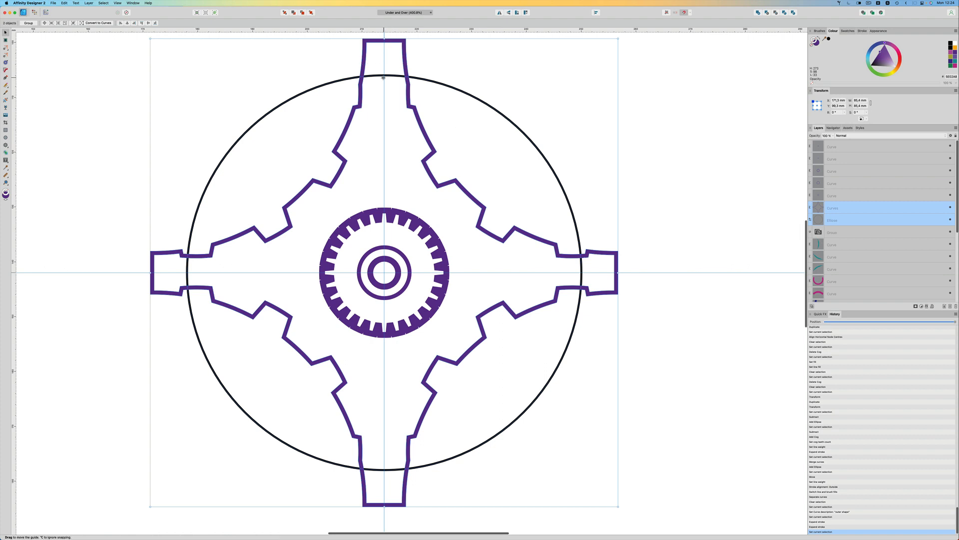
left_click(768, 13)
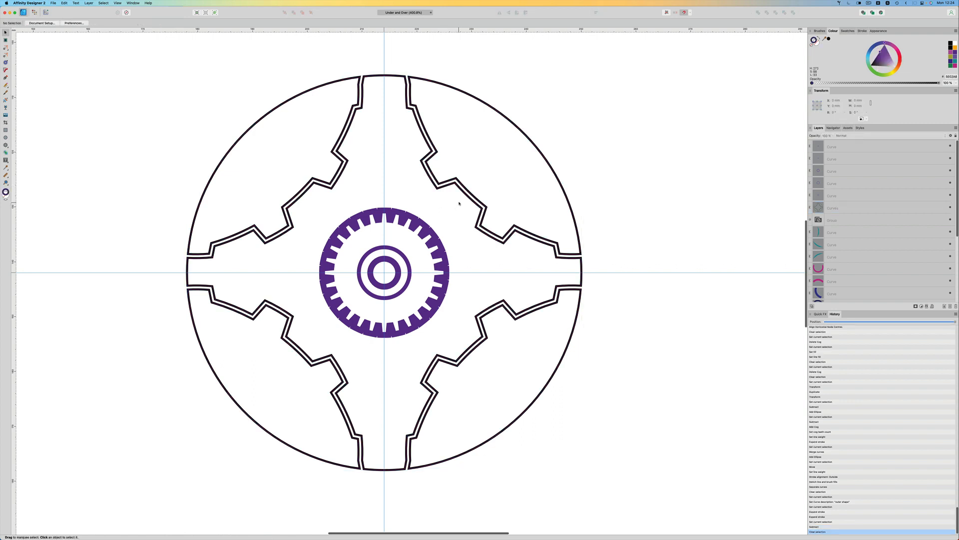
Step: Combine all the central cog and ring curves with the cut circle using Merge curves
left_click_drag(459, 200, 308, 347)
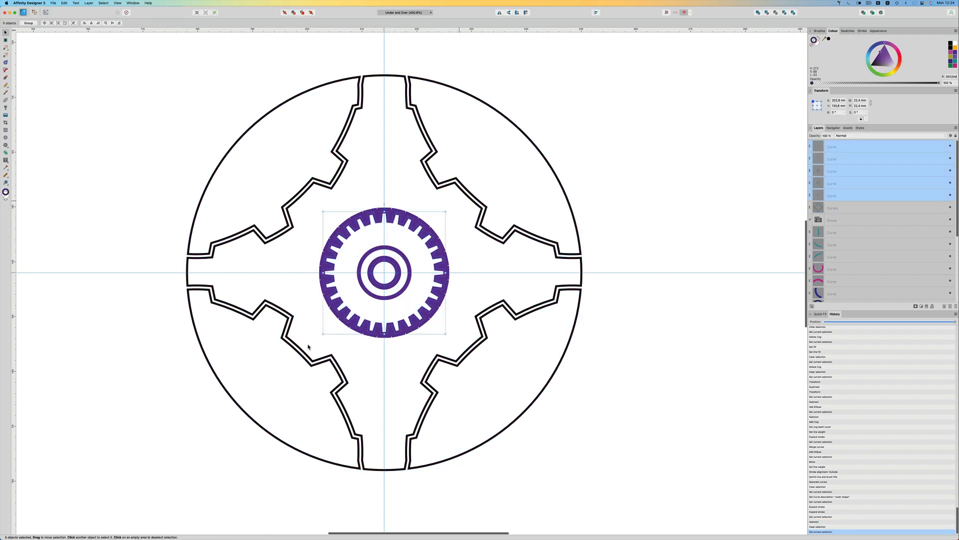
left_click(337, 183, "shift")
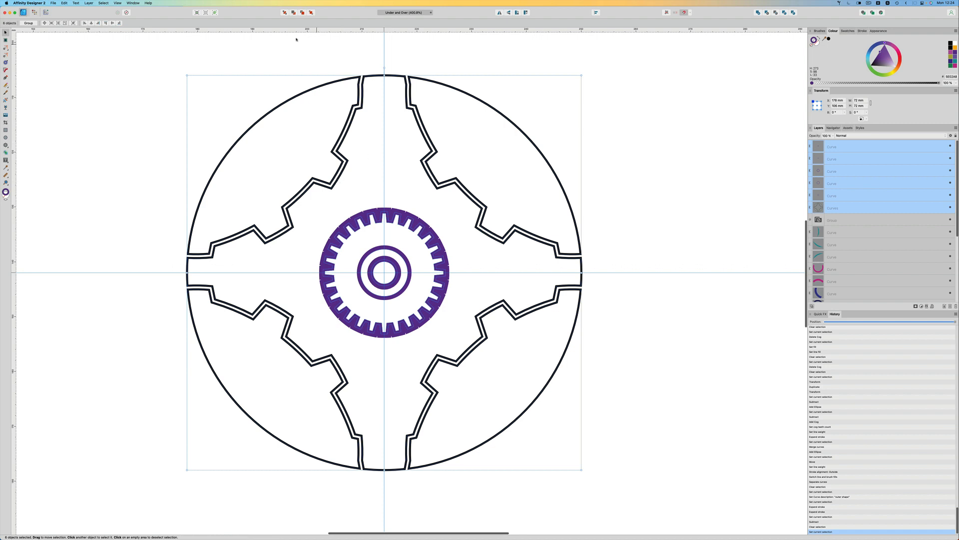
left_click(88, 3)
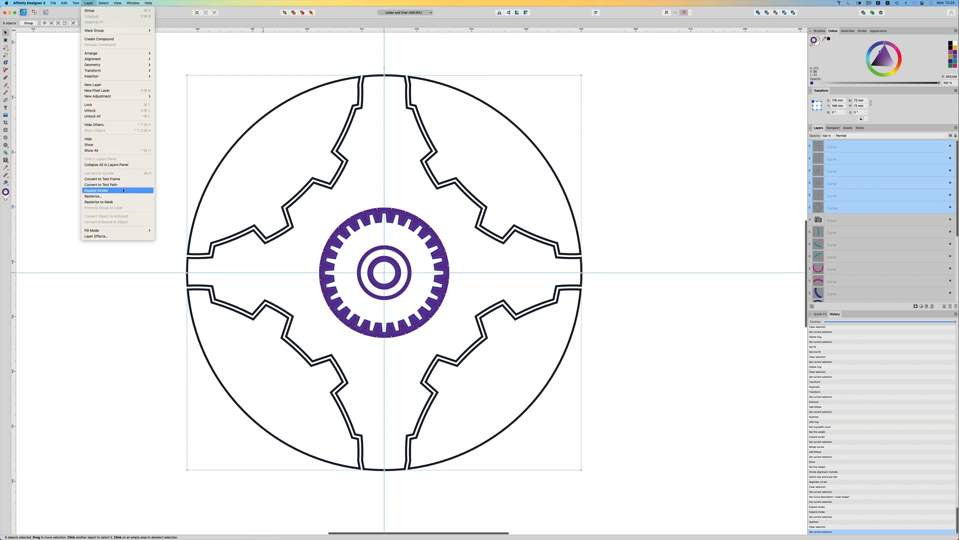
mouse_move(115, 64)
left_click(185, 96)
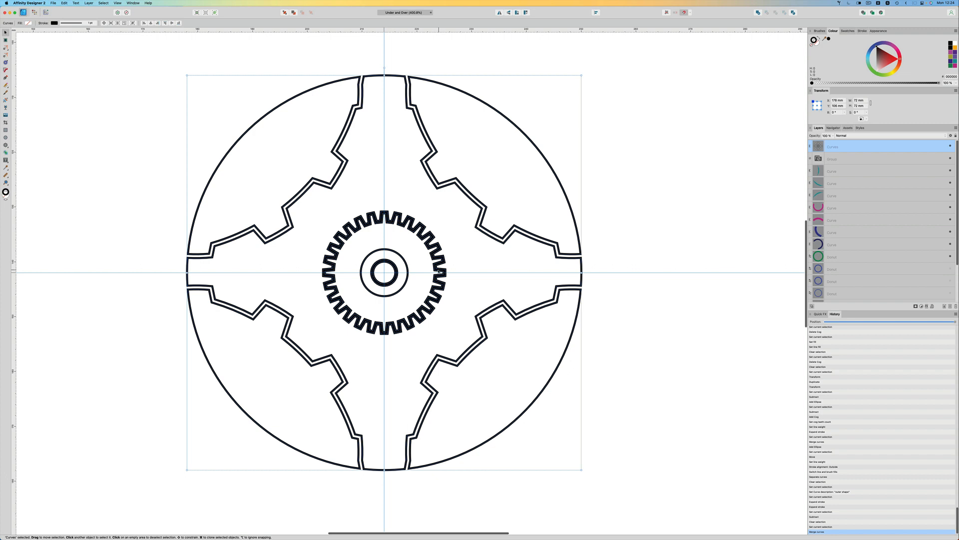
Step: Set the merged artwork's stroke width to 0.4 pt and split it with Separate curves
left_click(485, 96)
left_click(482, 102)
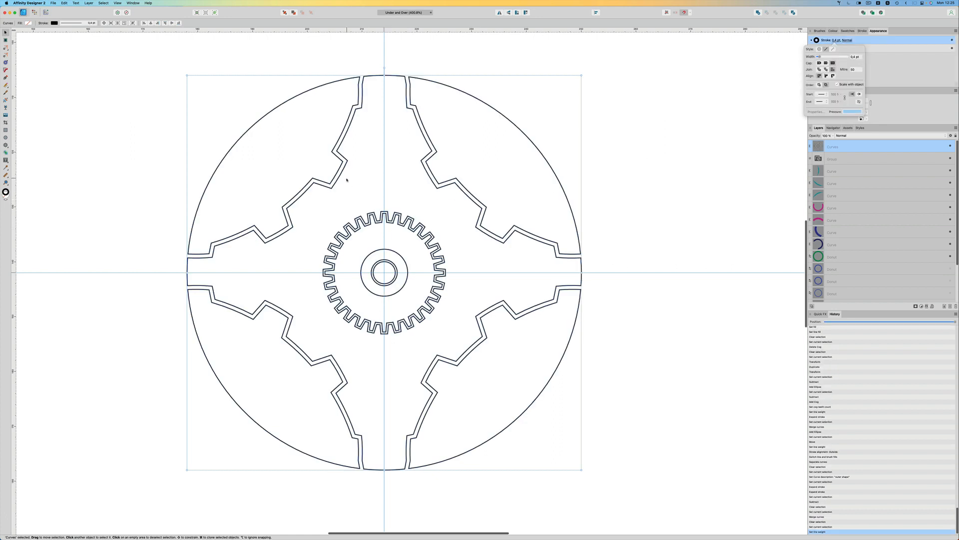
left_click(88, 3)
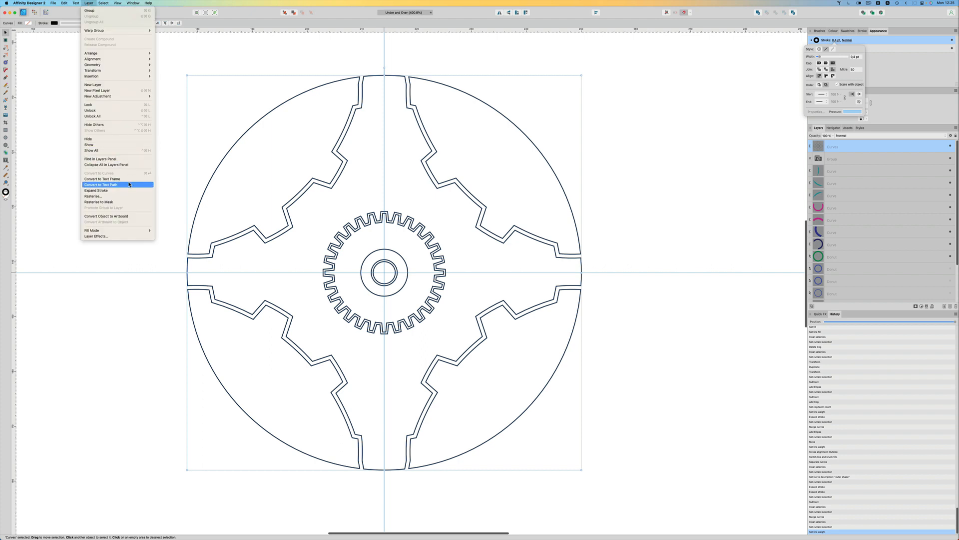
mouse_move(131, 65)
left_click(184, 102)
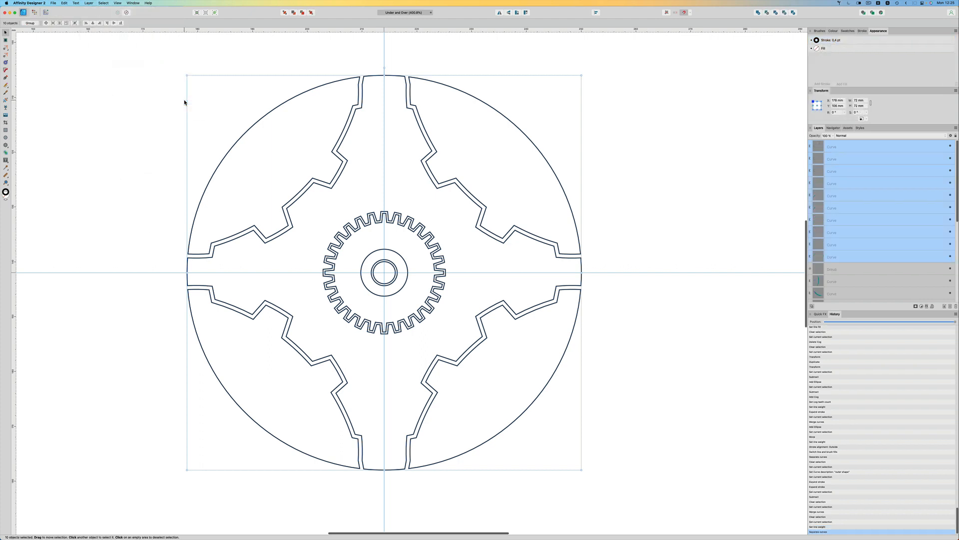
left_click(225, 61)
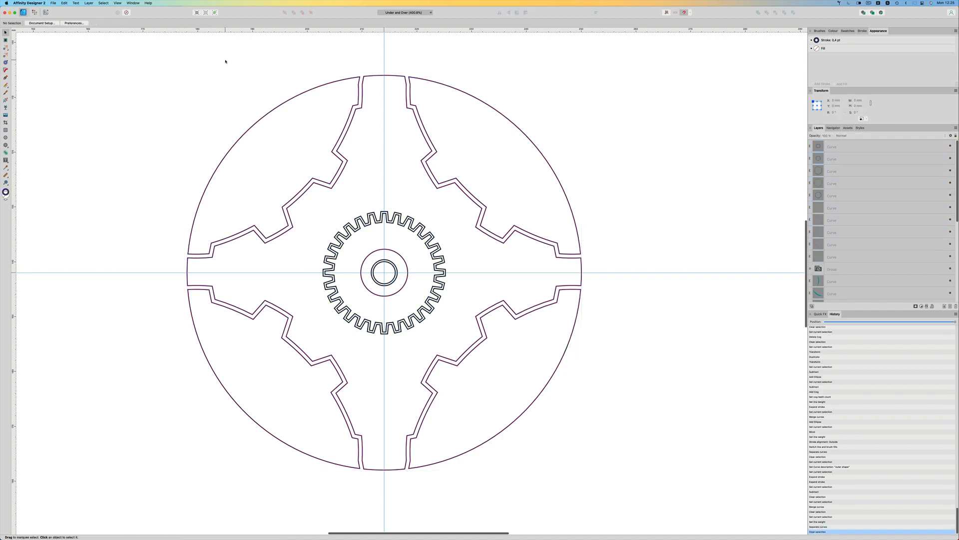
Step: Create a compound from the four outer circle segments between the star's arms
left_click(300, 97)
left_click(435, 83, "shift")
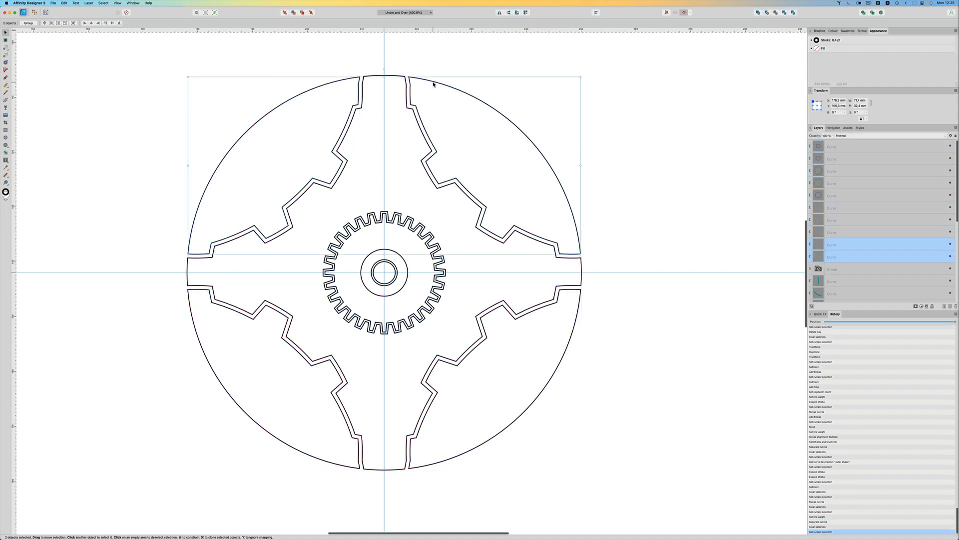
left_click(560, 362, "shift")
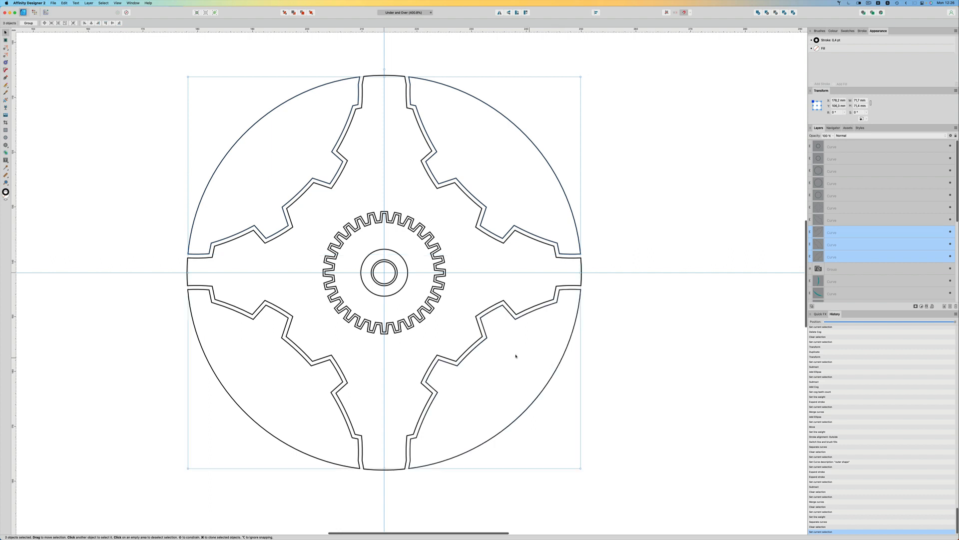
left_click(253, 421, "shift")
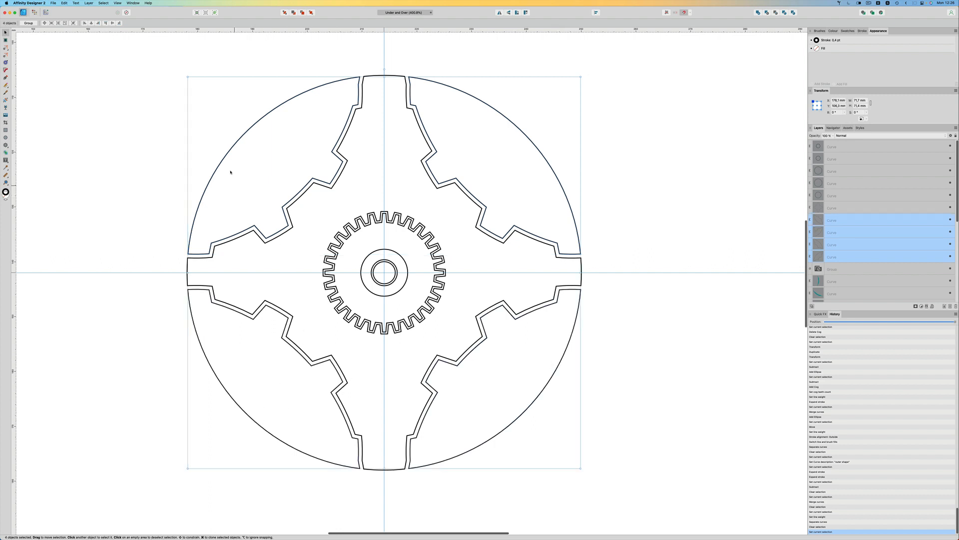
left_click(89, 3)
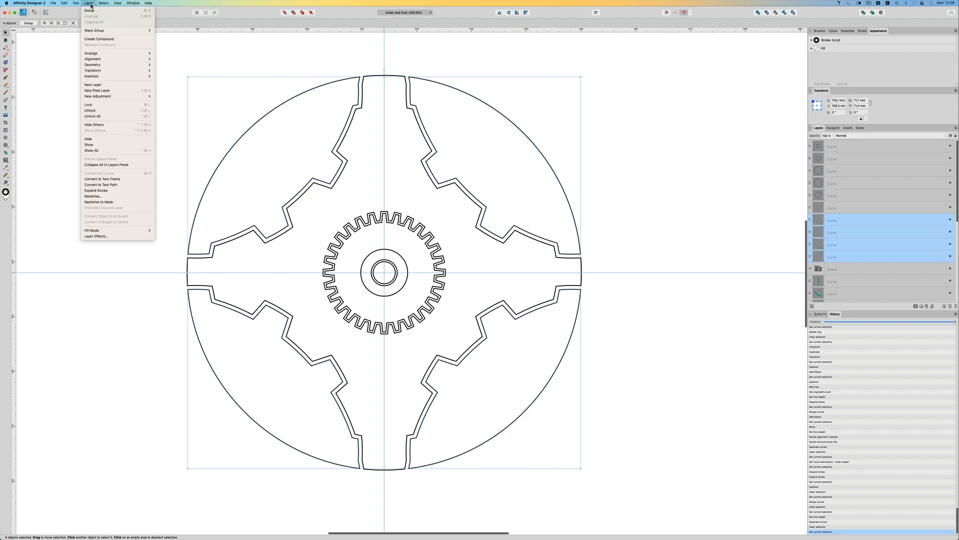
left_click(107, 41)
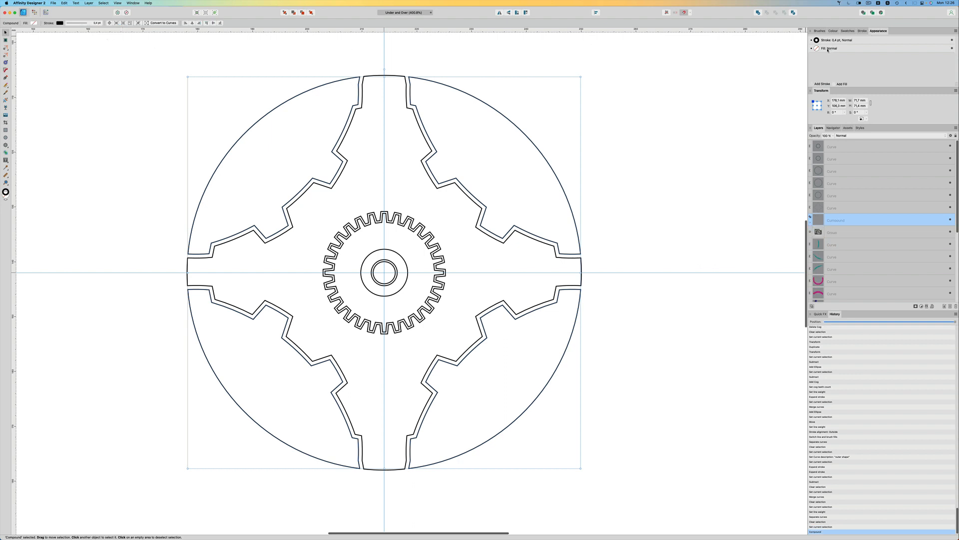
Step: Fill the compound of outer segments with yellow and set its stroke to 0 pt
left_click(828, 49)
left_click(827, 106)
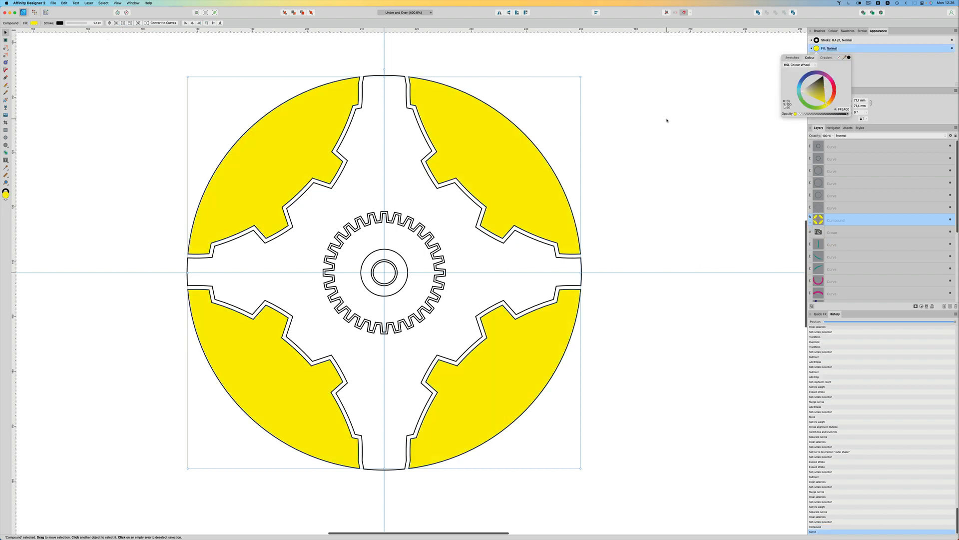
left_click(837, 41)
left_click(835, 41)
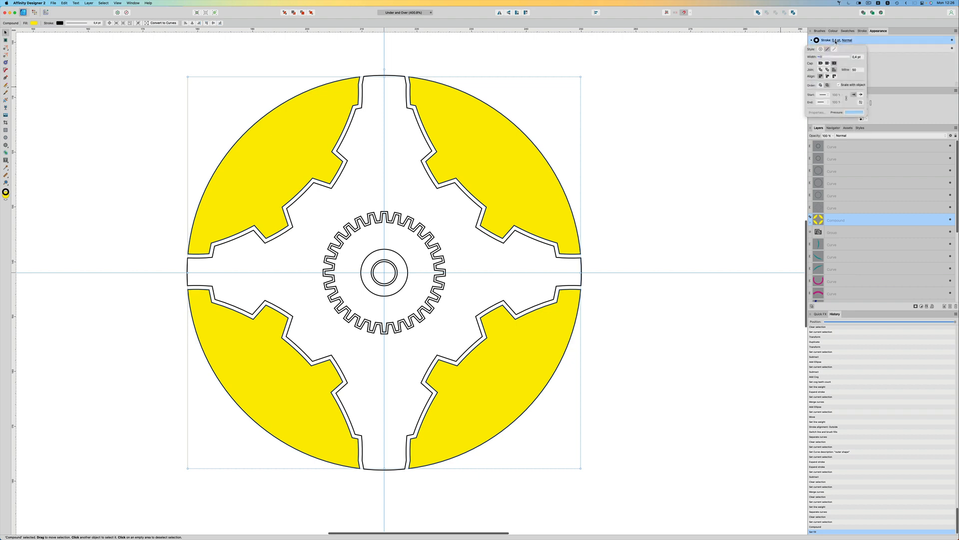
left_click(828, 48)
key("super+d")
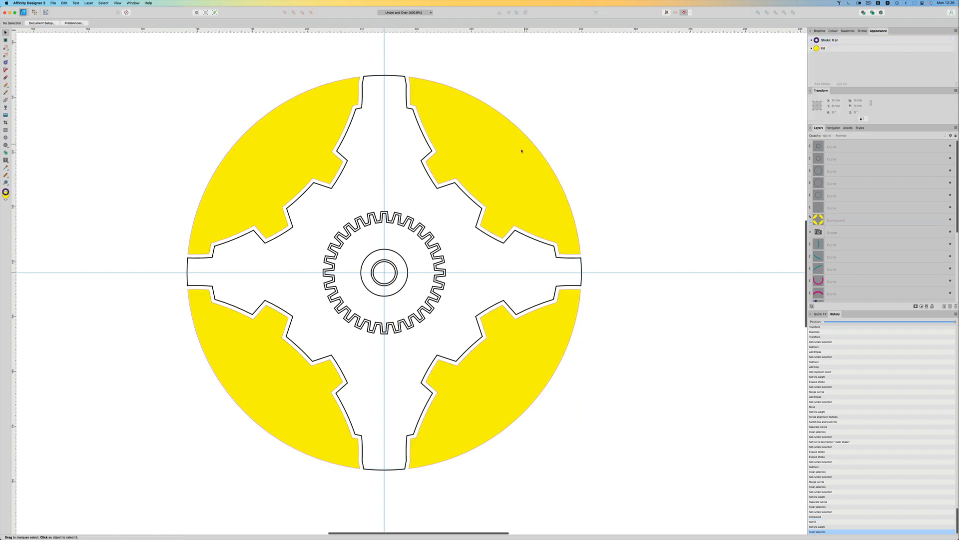
Step: Create a compound from the star outline and the outer cog outline, and fill it dark red
left_click(456, 187)
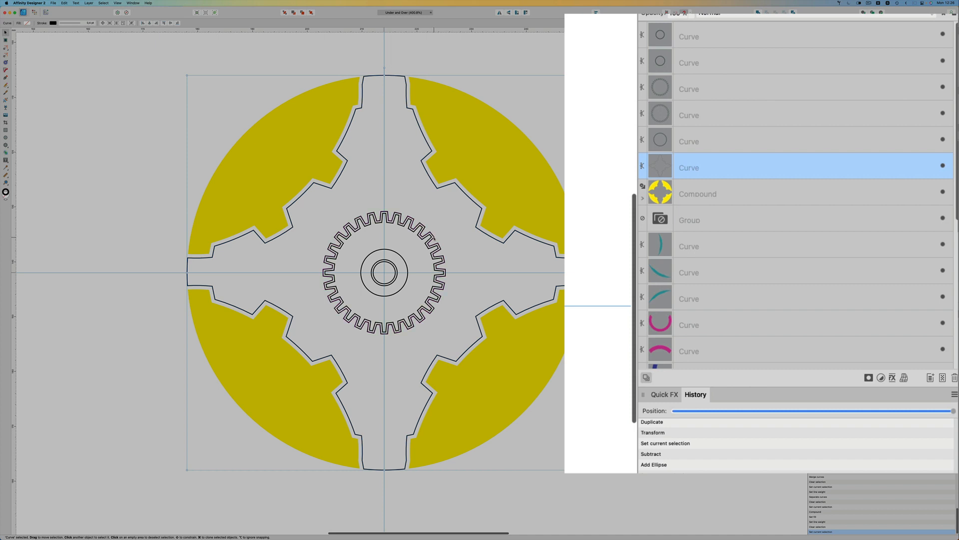
left_click(434, 239, "shift")
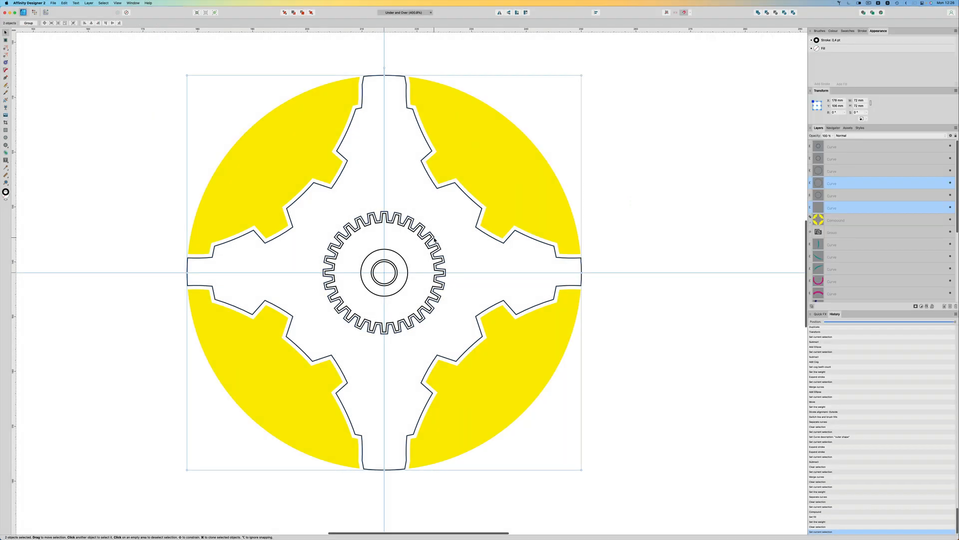
left_click(104, 3)
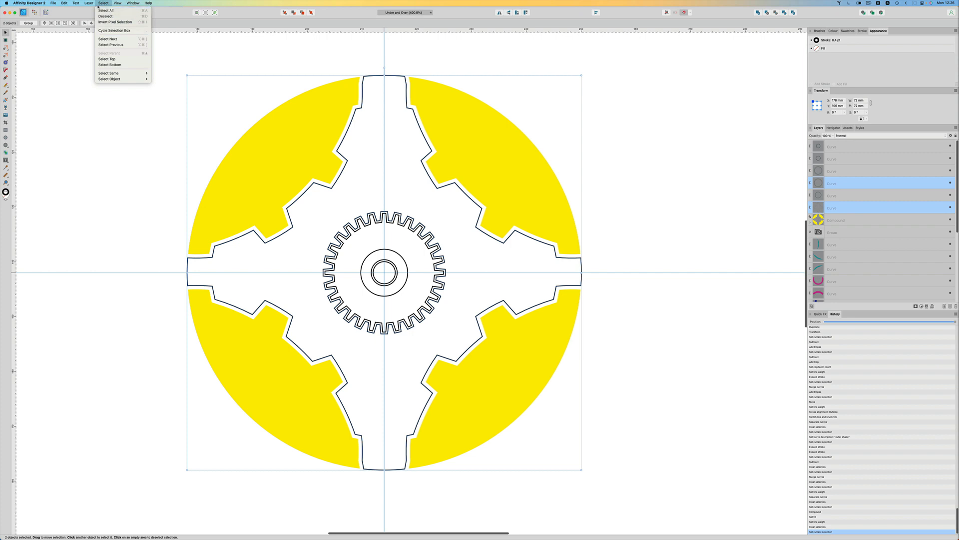
mouse_move(89, 4)
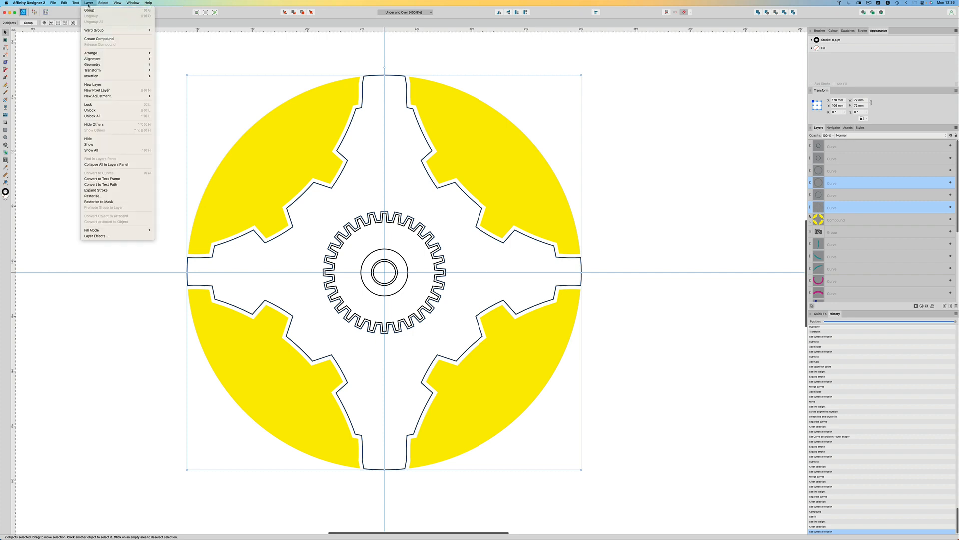
left_click(133, 41)
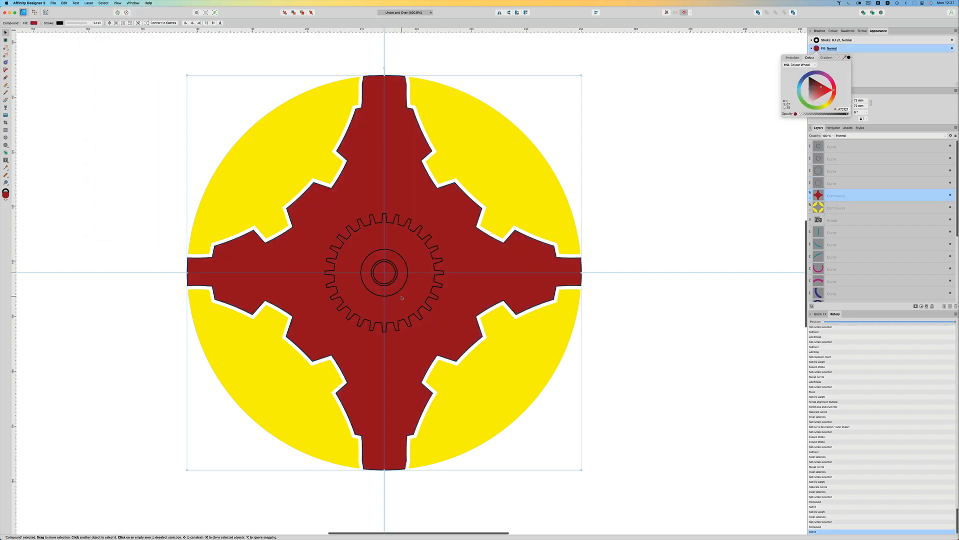
Step: Merge the small inner cog outline with the dark red star compound using Merge curves to cut out its centre
left_click(409, 231)
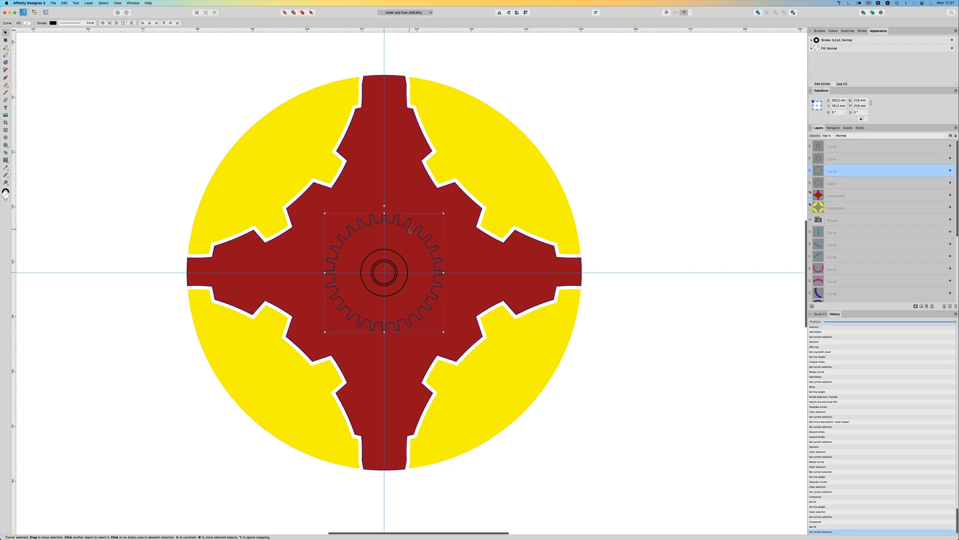
left_click(470, 248, "shift")
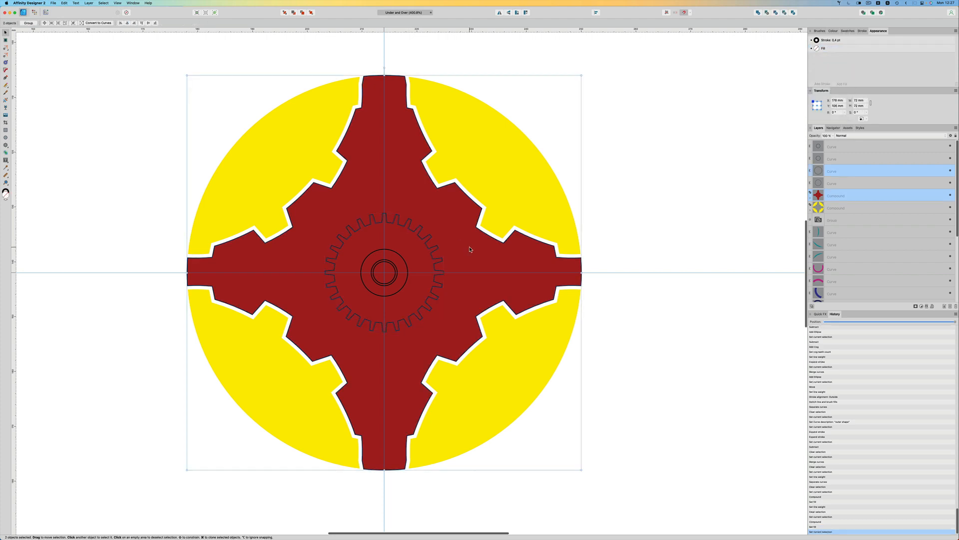
left_click(90, 3)
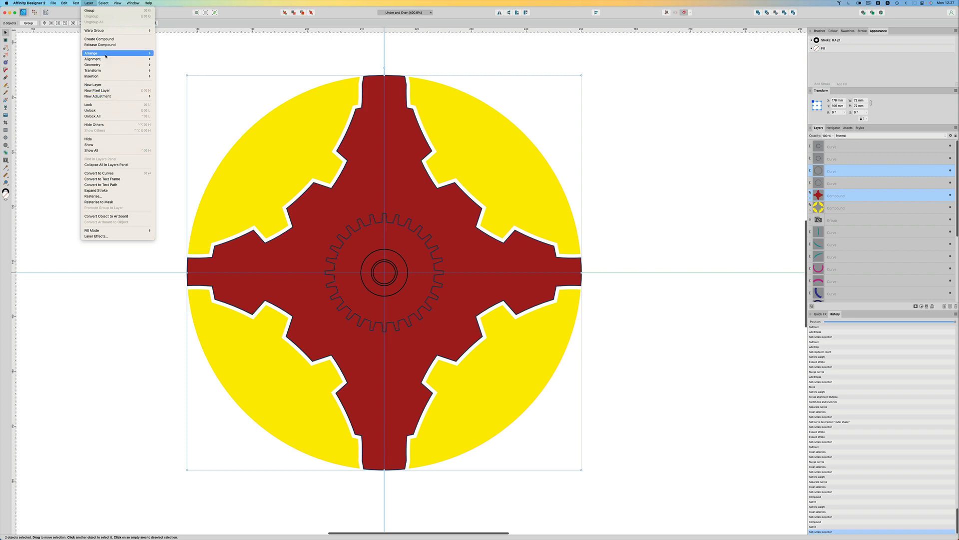
mouse_move(110, 64)
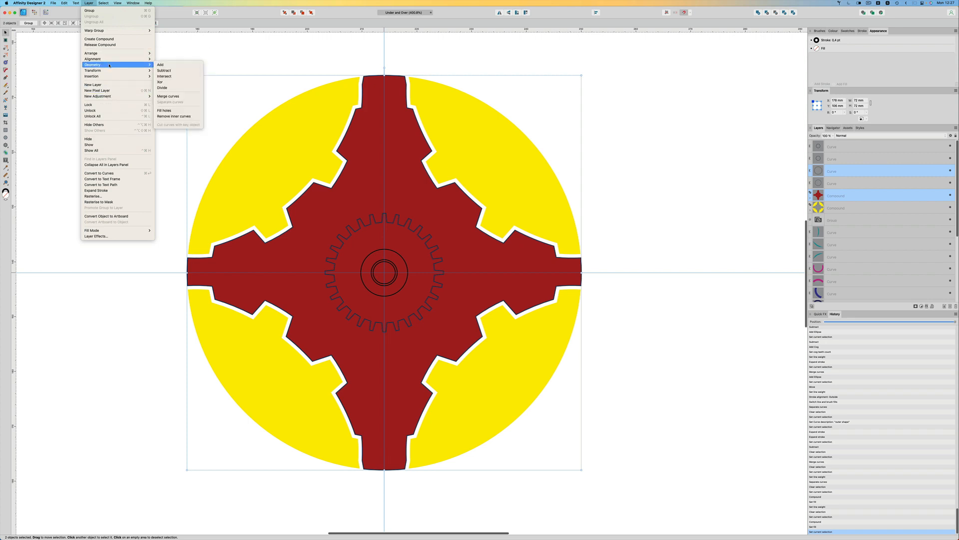
left_click(174, 96)
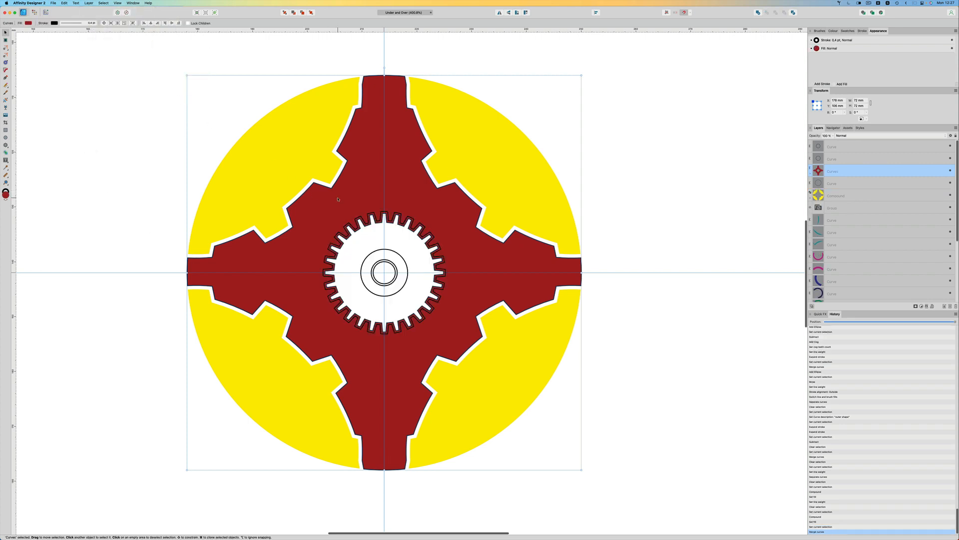
Step: Create a compound from the largest centre circle and the next smaller circle inside it
left_click(395, 265)
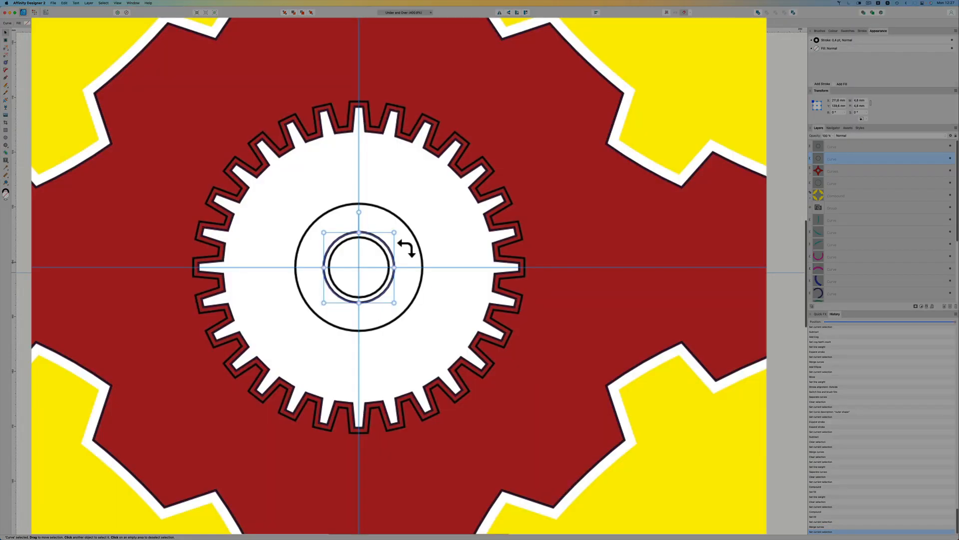
left_click(388, 209, "shift")
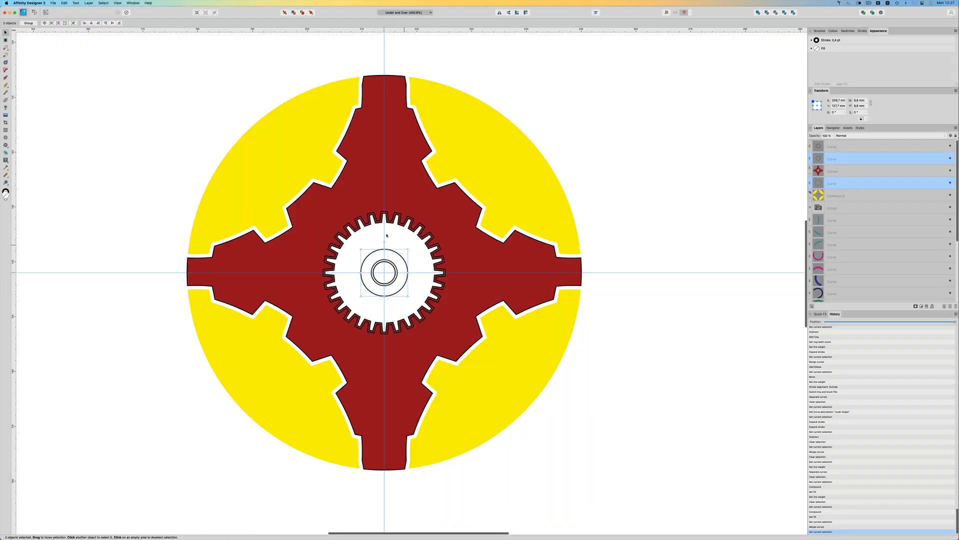
left_click(89, 3)
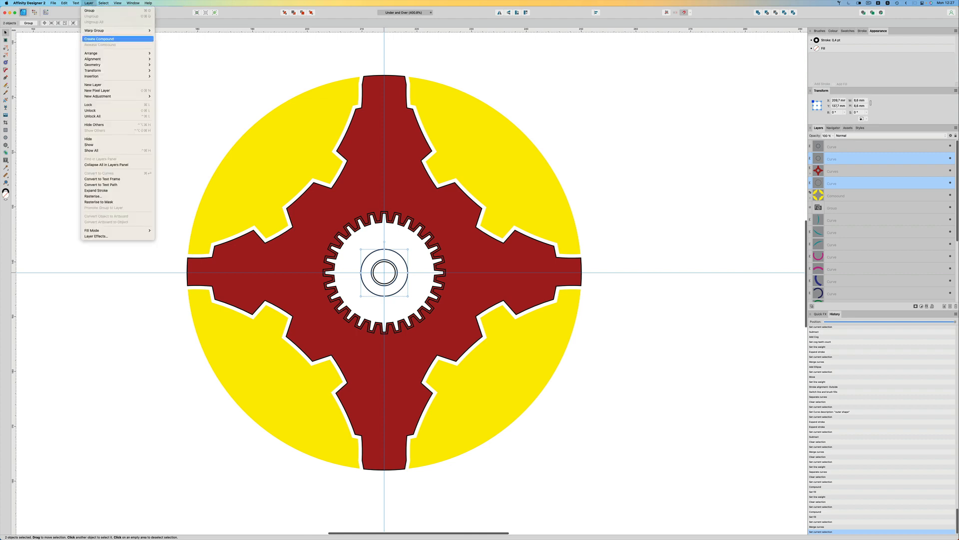
left_click(113, 39)
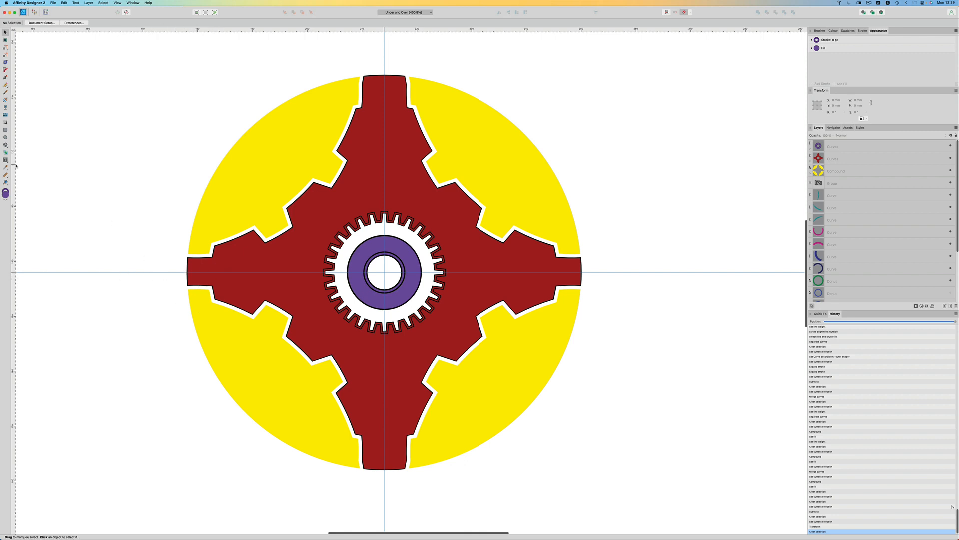
Step: Draw a long, narrow horizontal rectangle centred on the horizontal guide, overlapping the outer end of the star's left arm
left_click(6, 130)
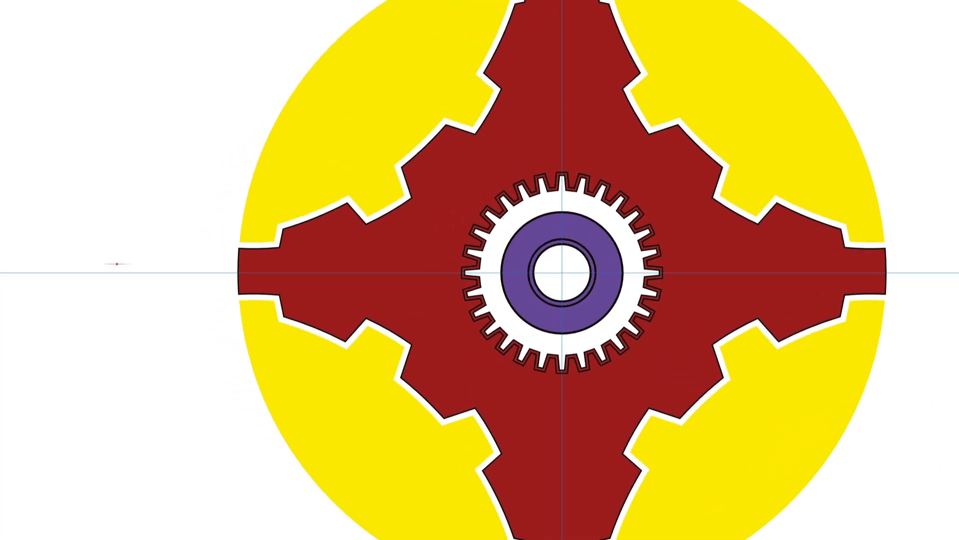
mouse_move(114, 268)
left_mouse_down()
mouse_move(115, 283)
mouse_move(183, 304)
mouse_move(443, 301)
left_mouse_up()
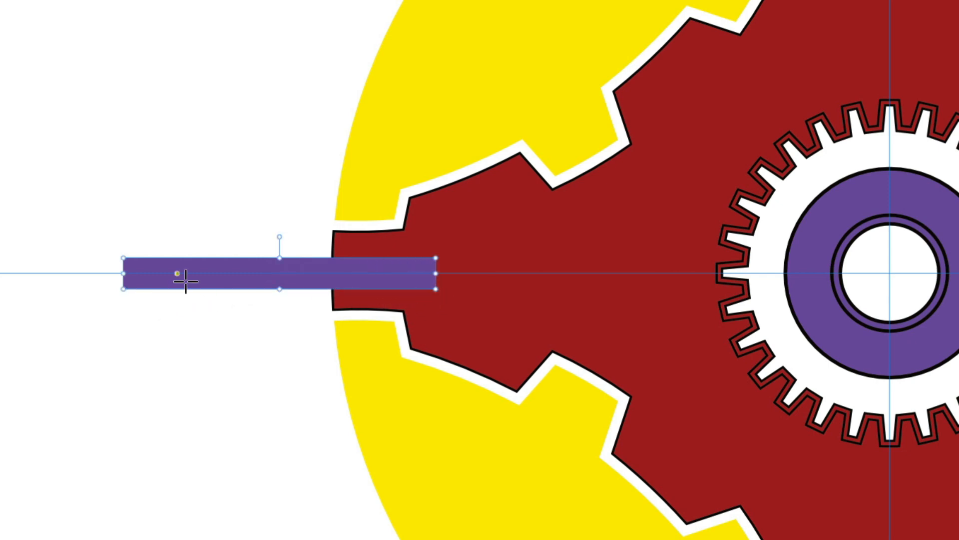